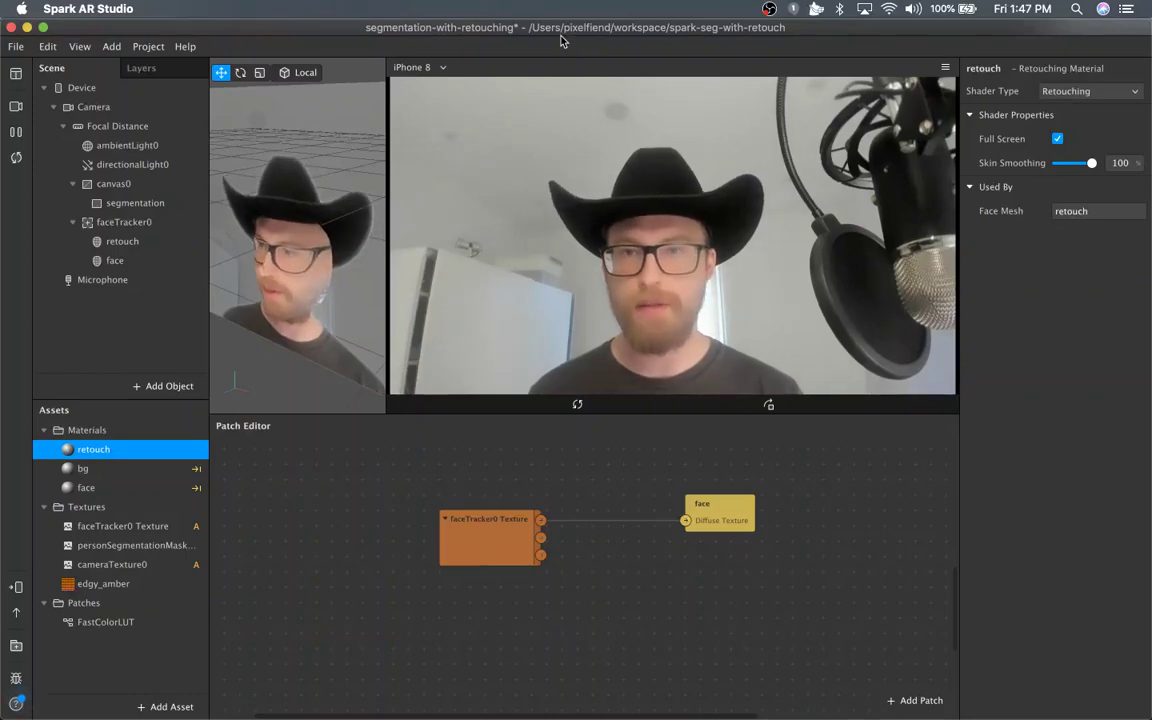
Switch to Chrome to view the "Spark AR Retouching with LUTs (and other texture effects)" video page, and return to Spark AR Studio.
drag(563, 40, 565, 64)
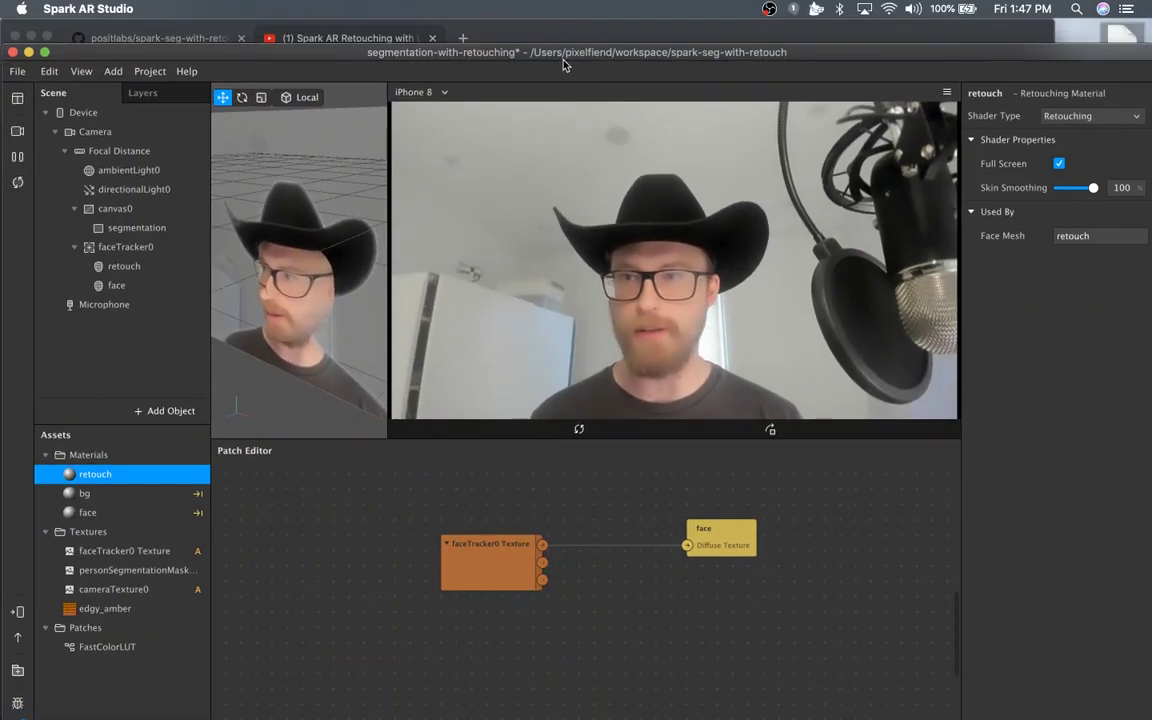
click(335, 38)
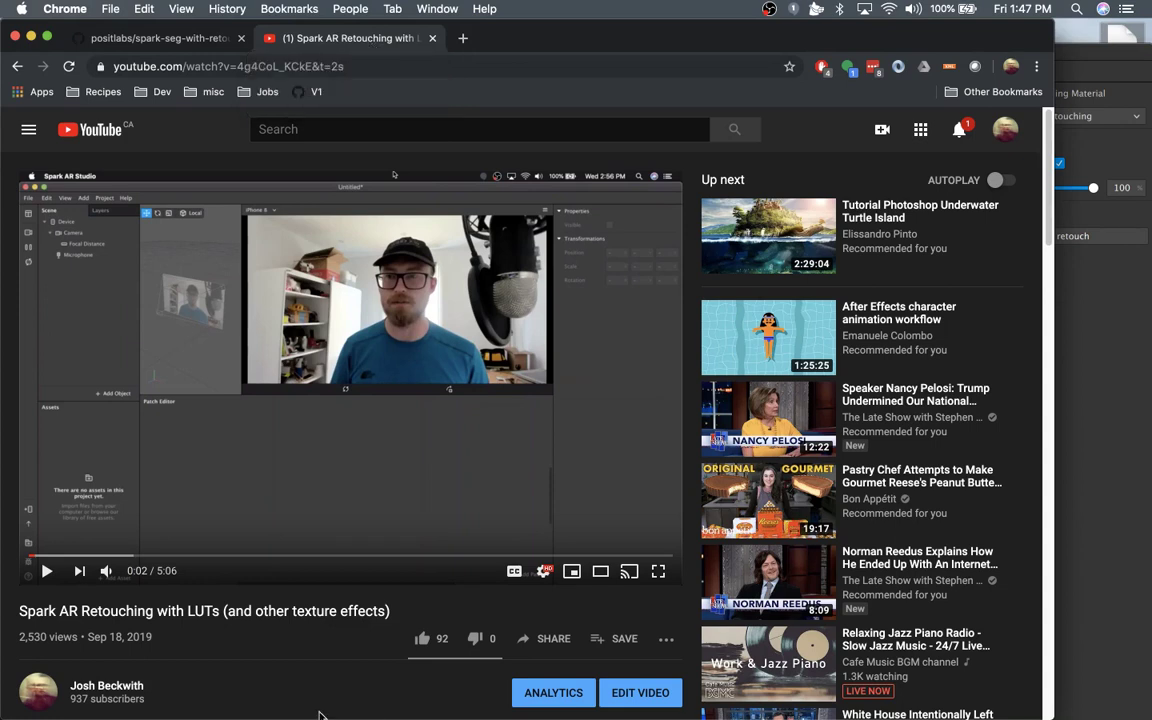
drag(396, 617, 46, 611)
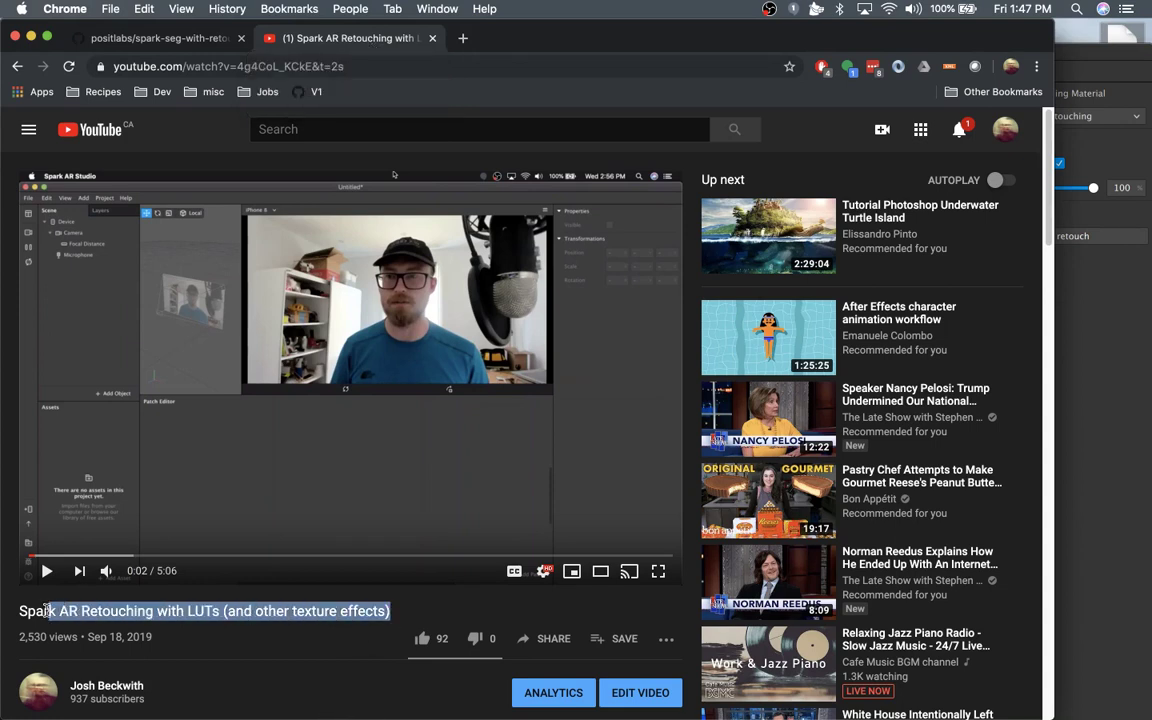
click(100, 609)
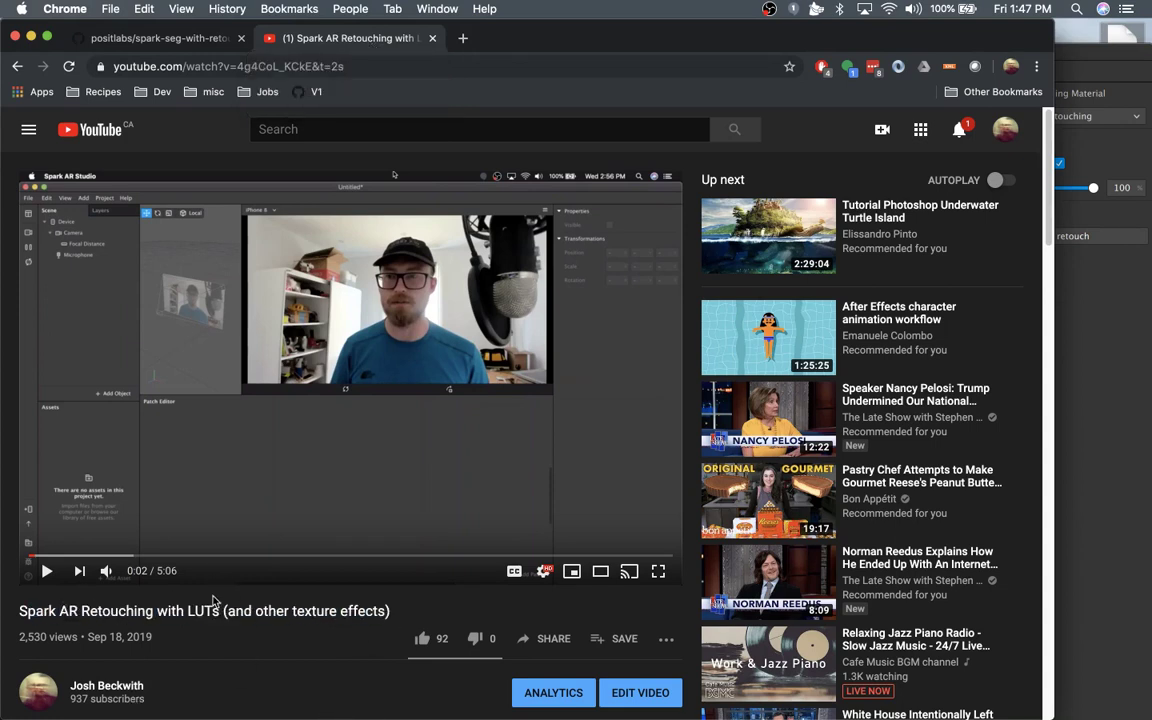
click(237, 615)
drag(1078, 59, 1078, 27)
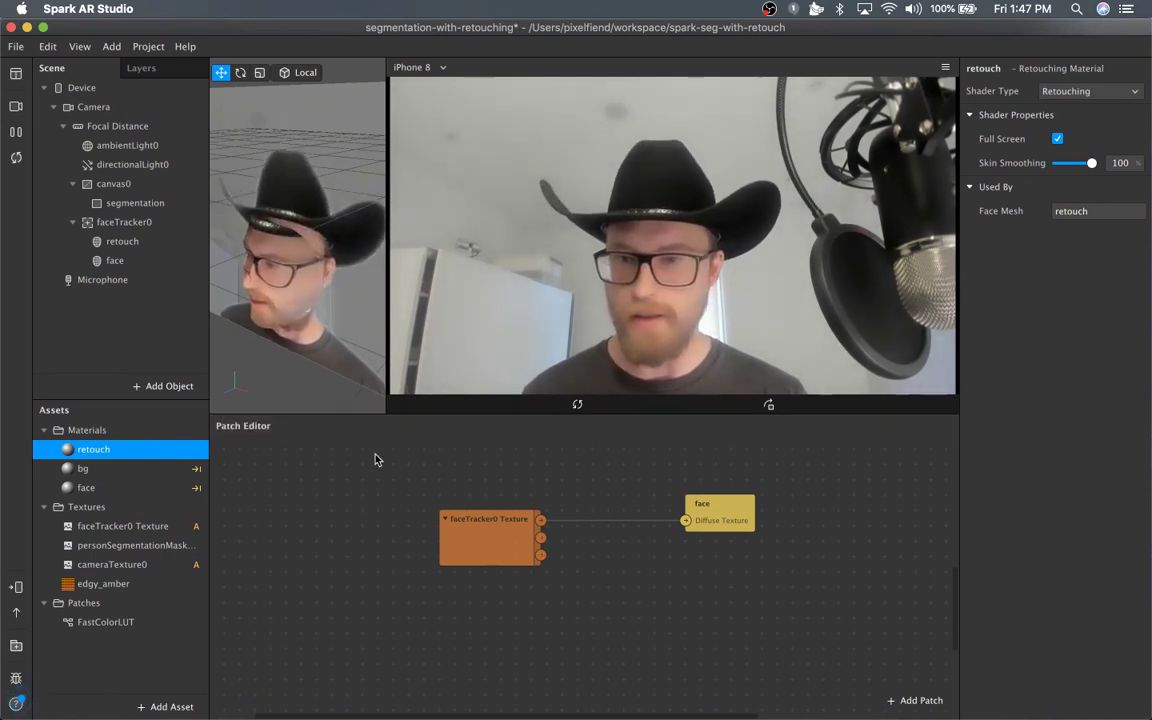
Review the texture-to-material patch connections and move the faceTracker0 Texture patch closer to the cameraTexture0 patch.
scroll(522, 553, down, 3)
scroll(520, 555, up, 8)
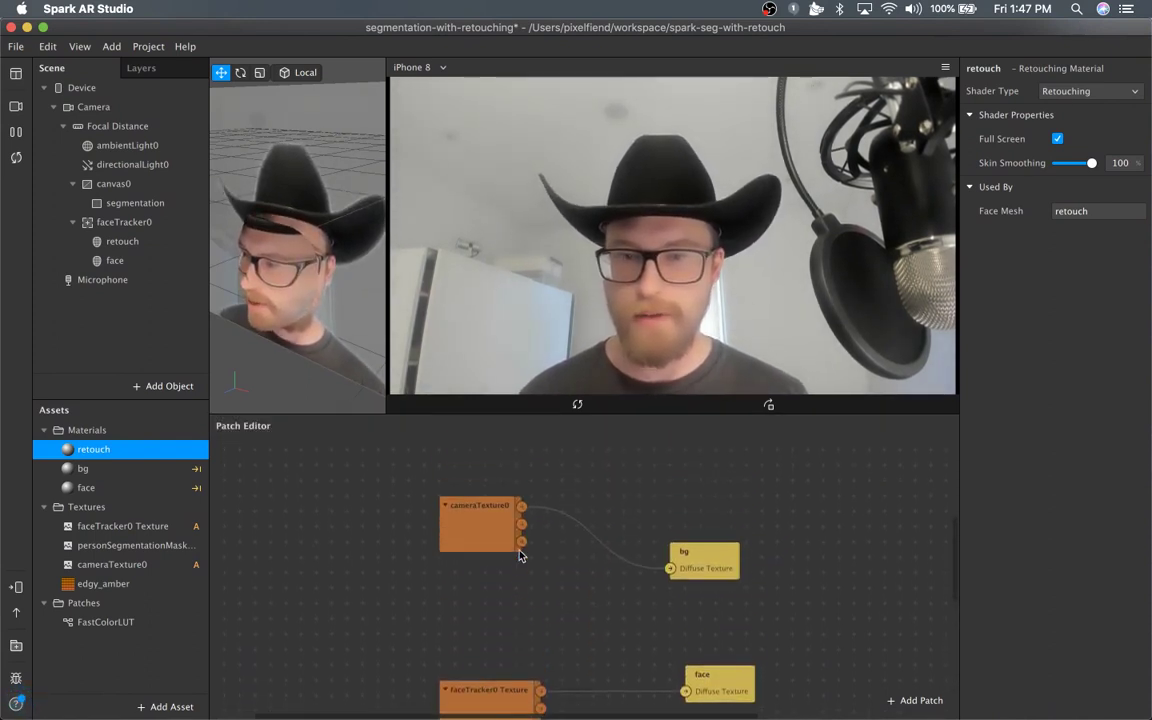
scroll(520, 555, down, 5)
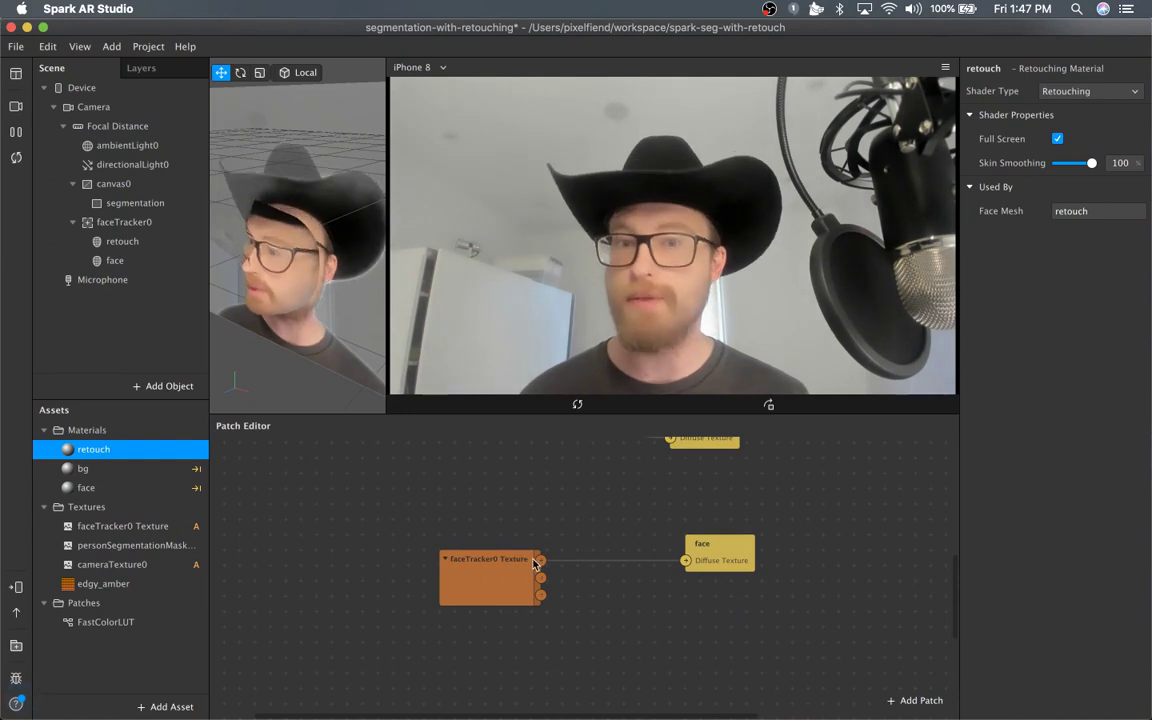
scroll(501, 612, up, 5)
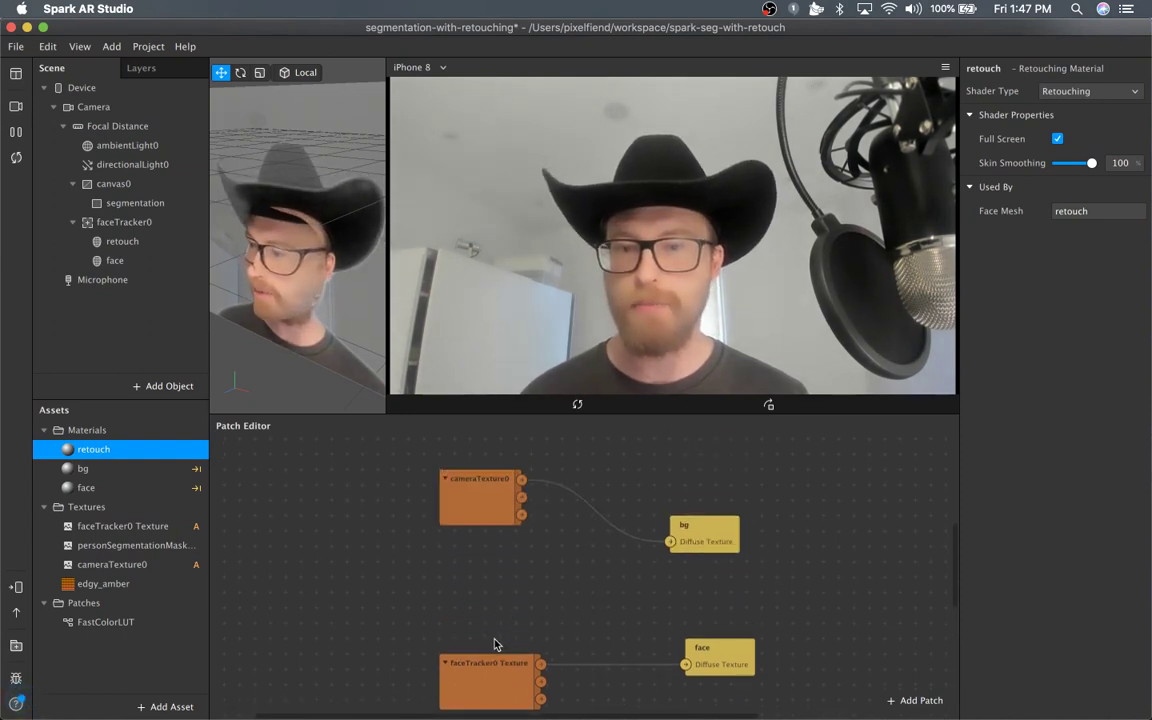
drag(494, 660, 463, 602)
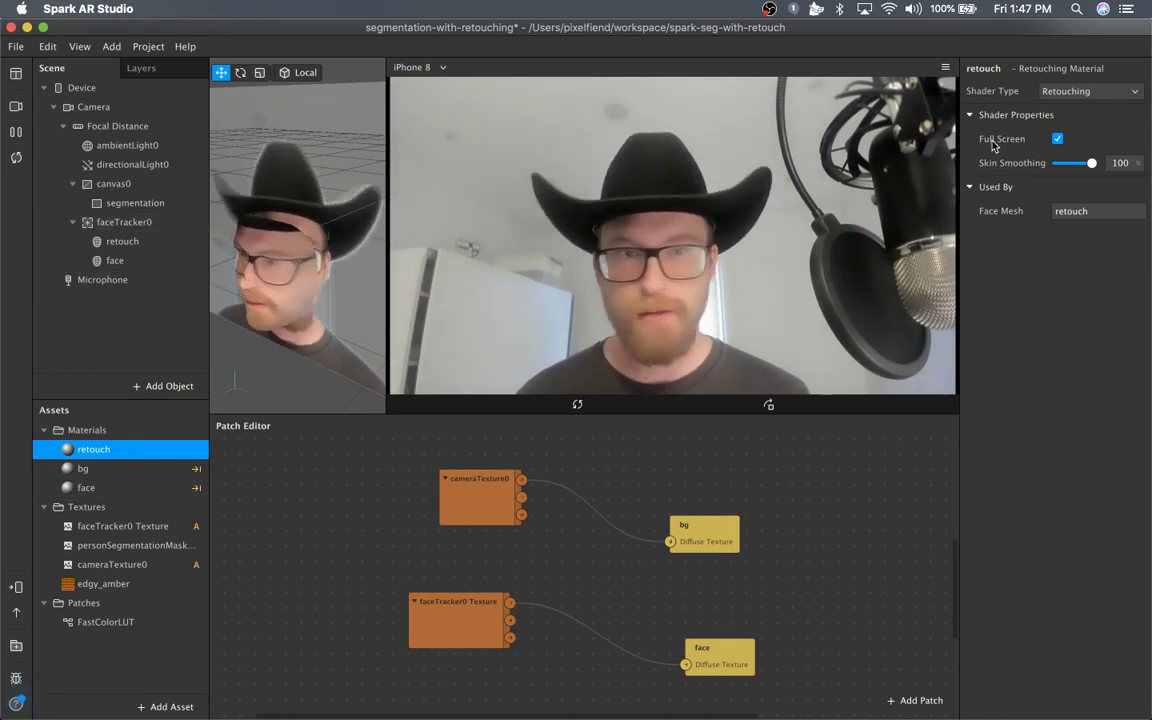
Compare the retouch material's Skin Smoothing at 0% and at 100%.
drag(1091, 162, 1052, 163)
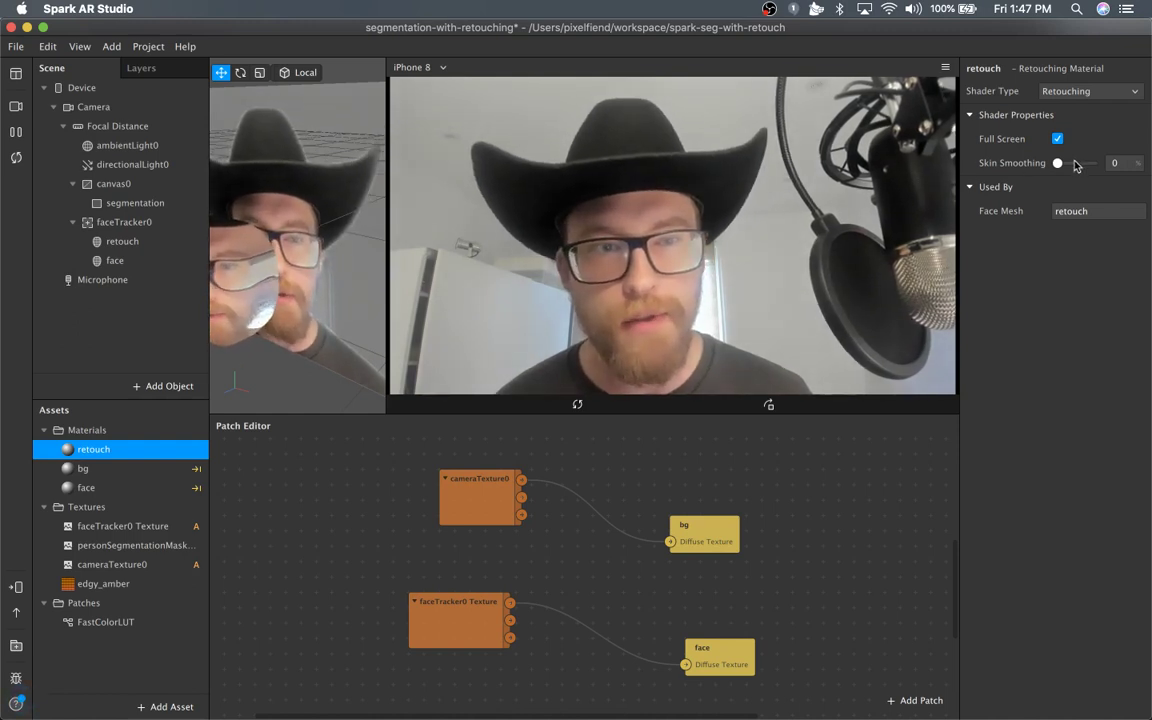
drag(1057, 163, 1149, 162)
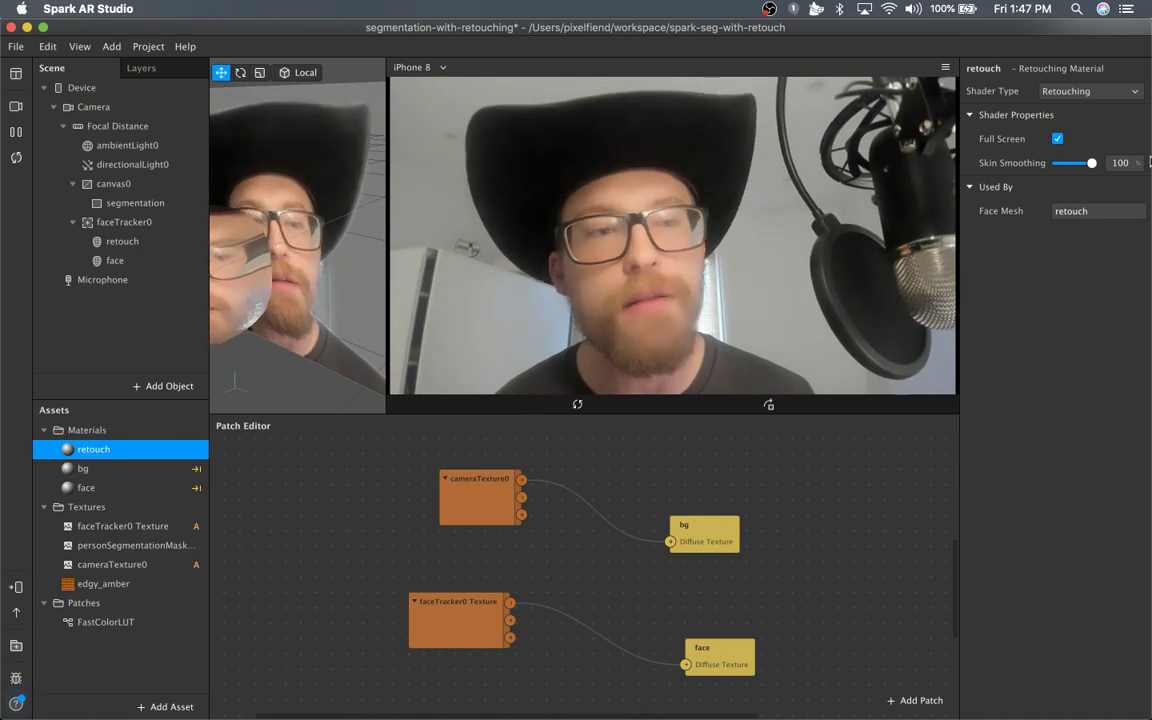
Import the faceDistortionPack FBX file from the desktop into the project assets and inspect its 3D object's components.
click(128, 262)
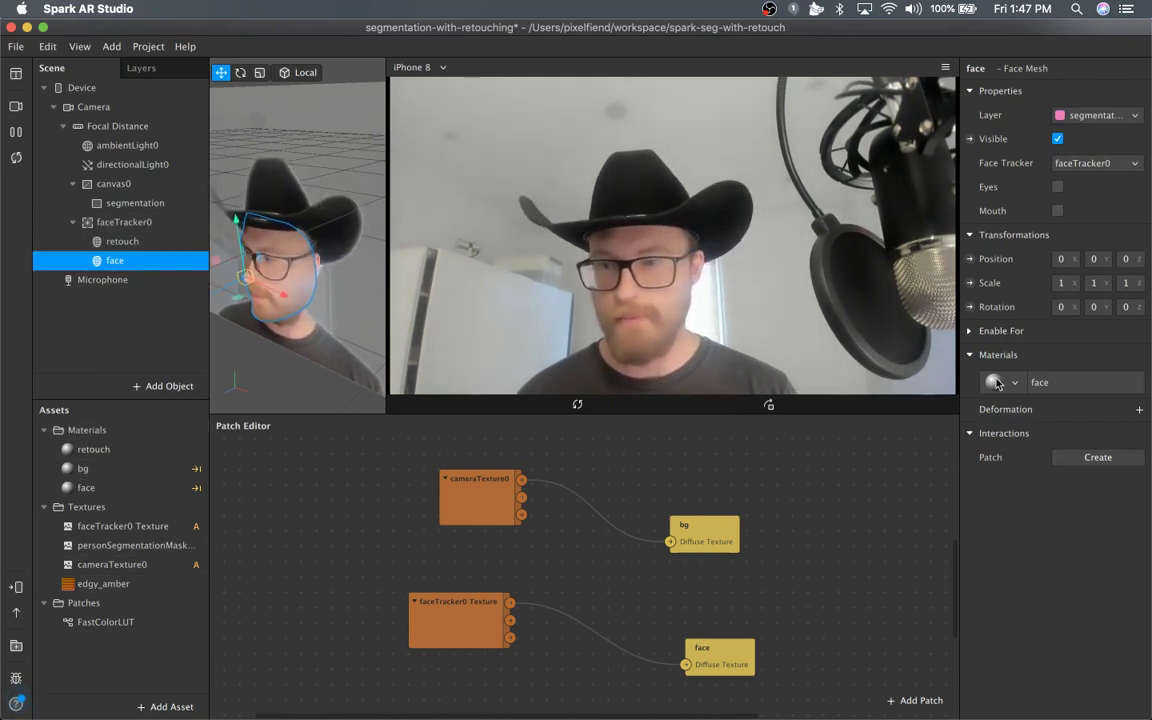
drag(1151, 300, 1075, 300)
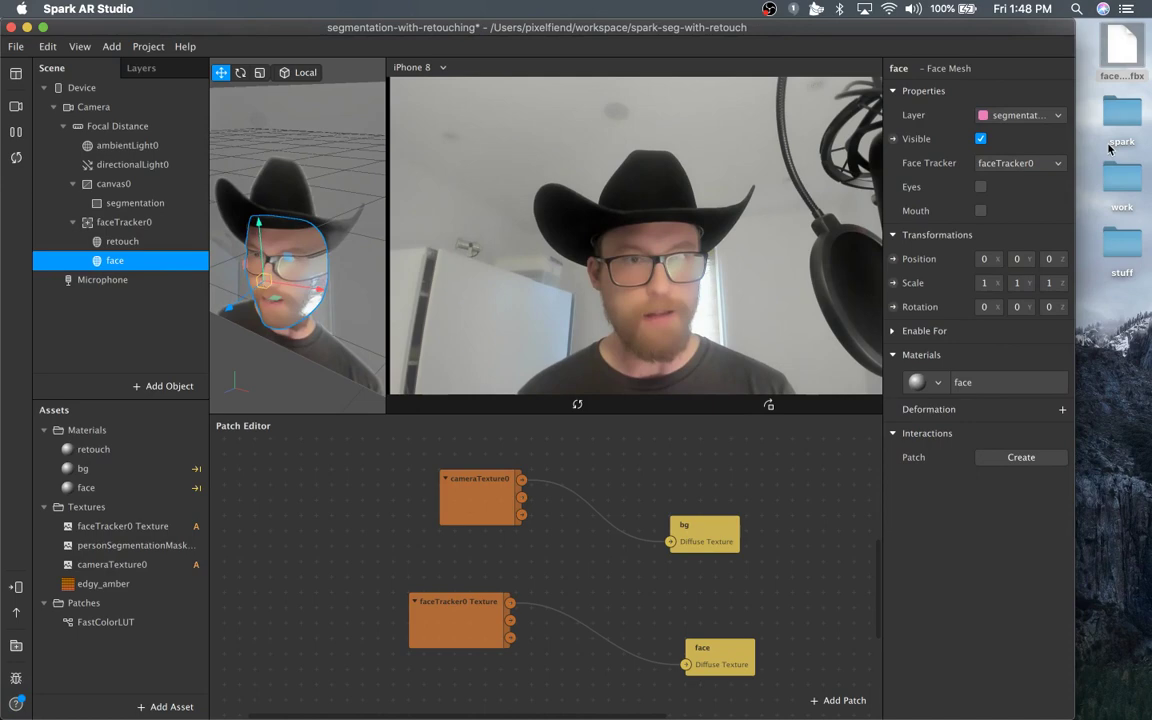
click(1122, 55)
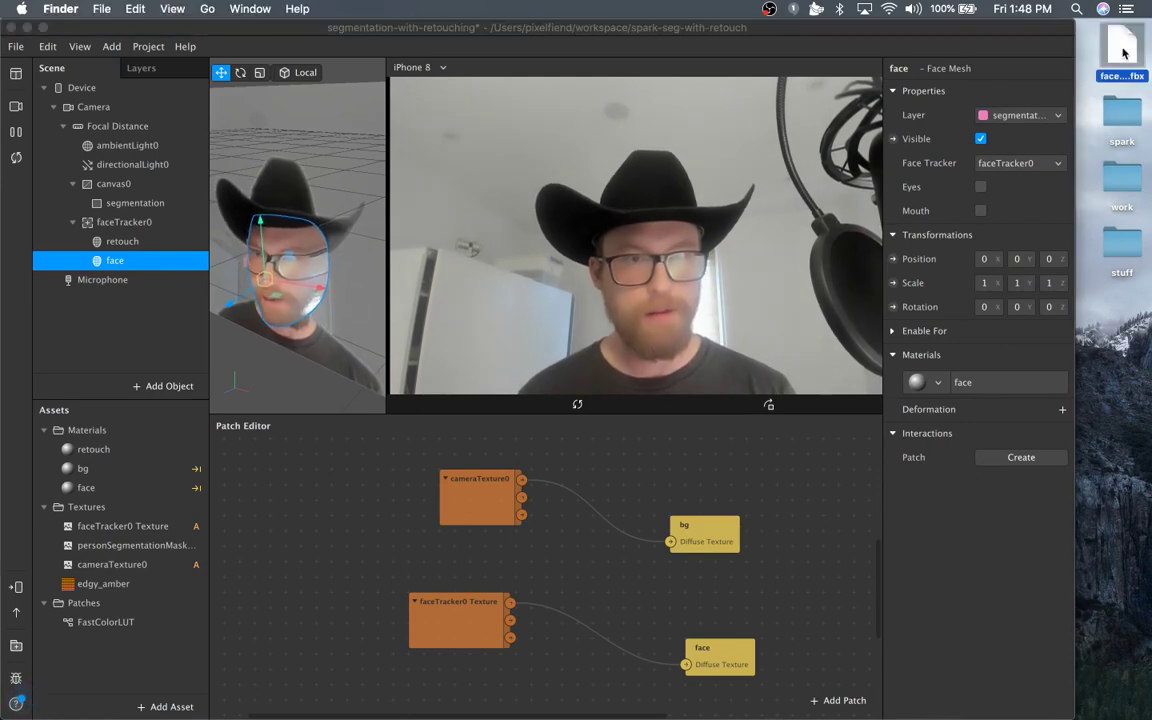
drag(1122, 55, 104, 660)
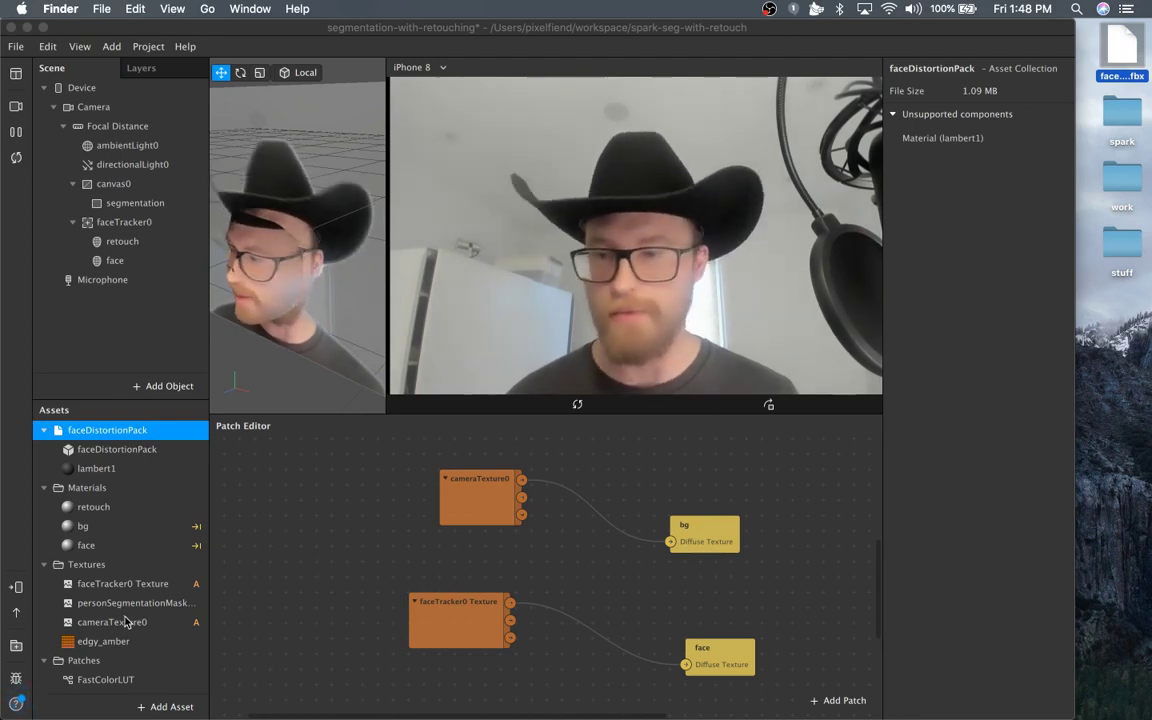
click(128, 450)
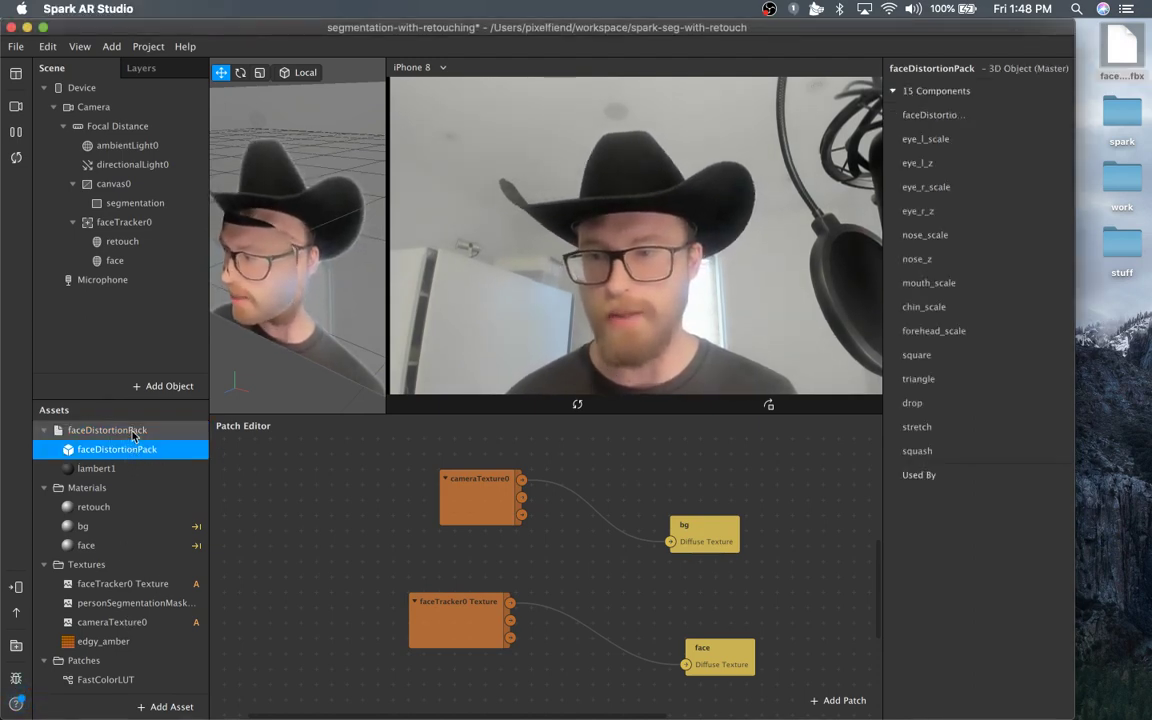
click(133, 432)
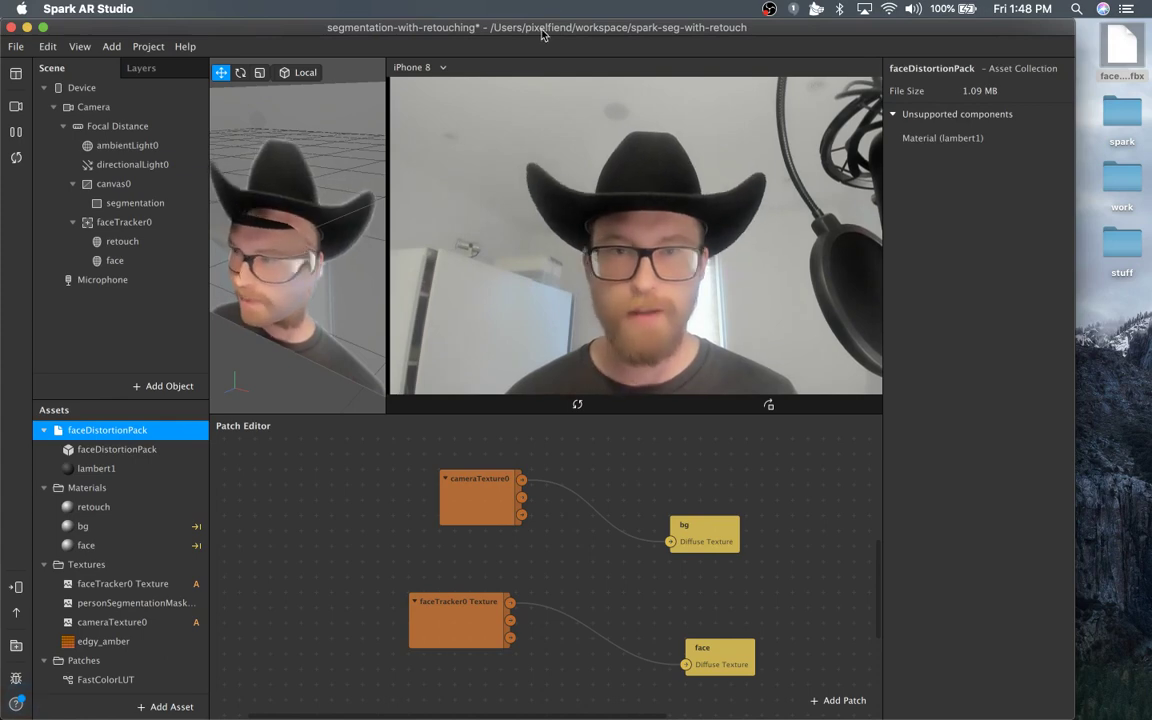
Switch to Chrome to view the positlabs/spark-seg-with-retouch repository on GitHub, and return to Spark AR Studio.
drag(542, 35, 542, 71)
click(446, 34)
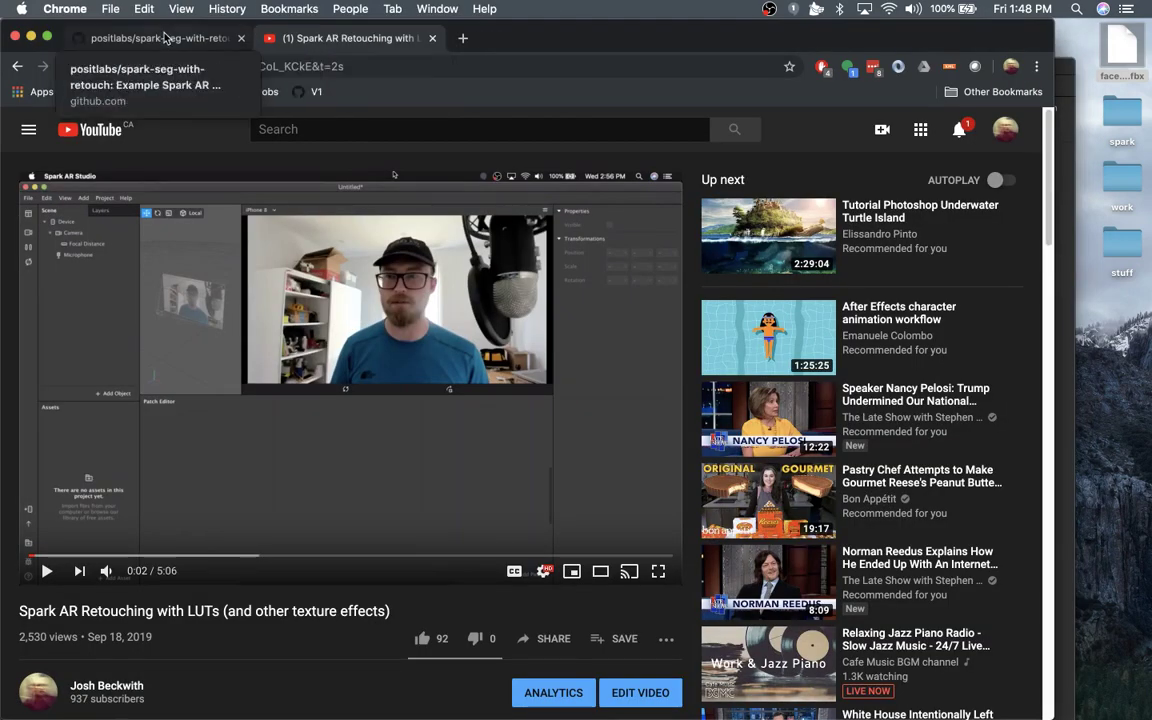
click(166, 37)
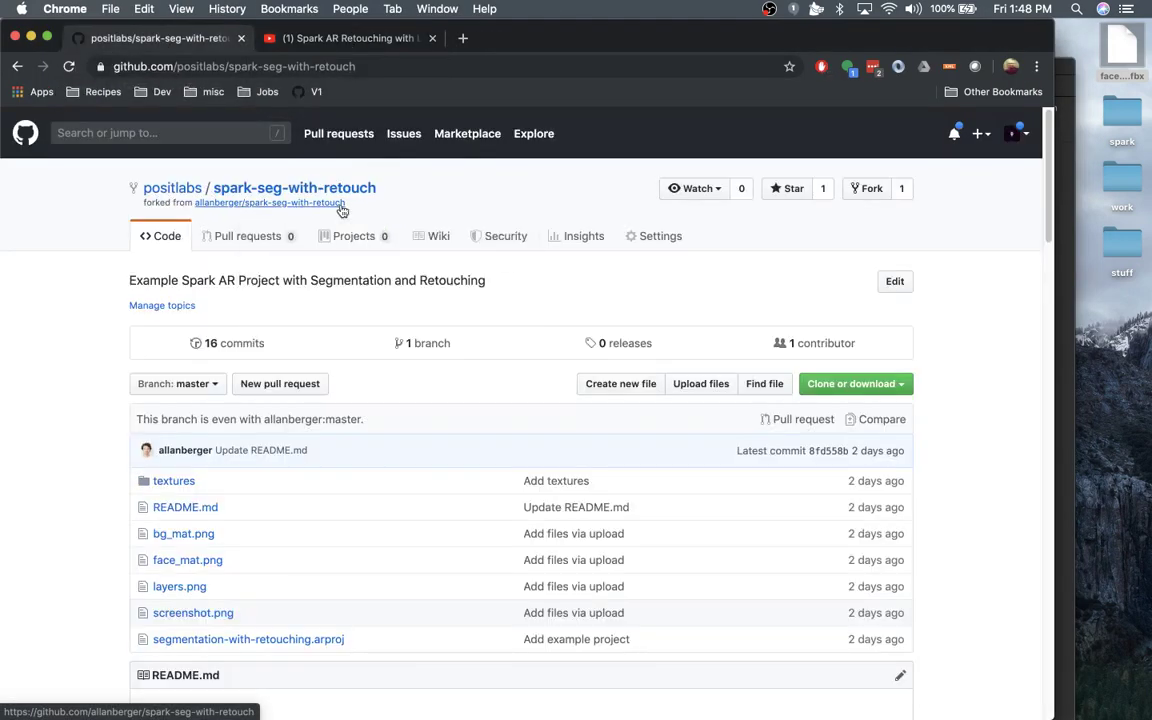
mouse_move(263, 212)
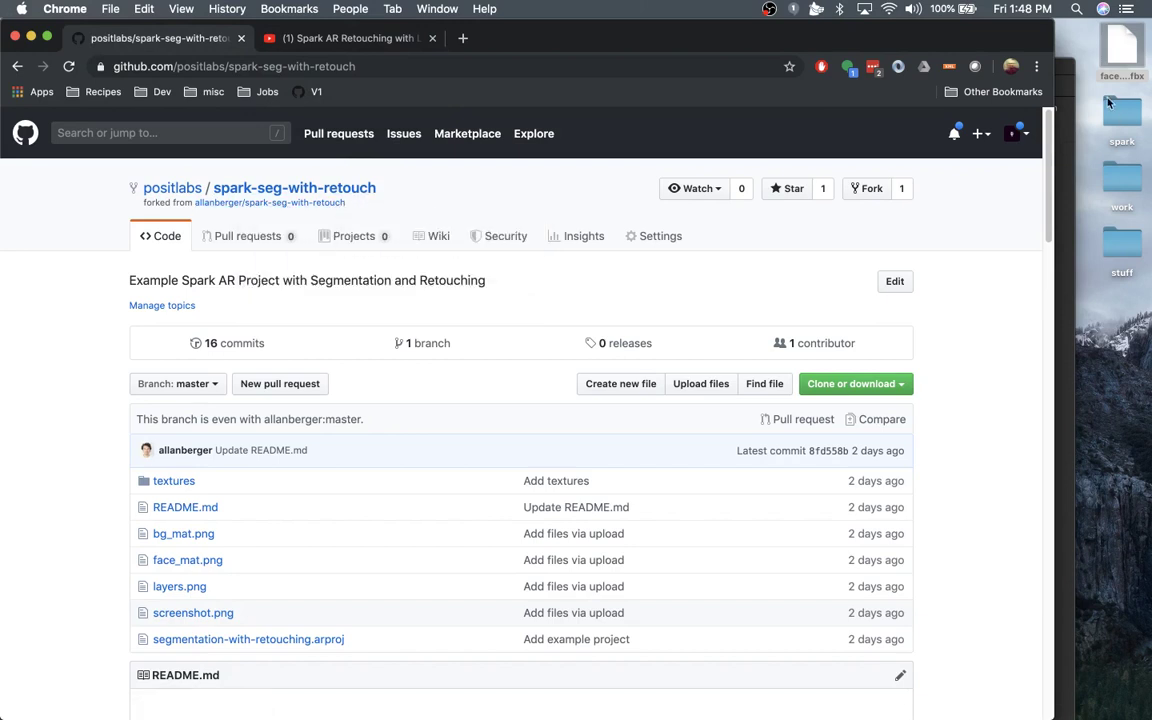
click(1068, 74)
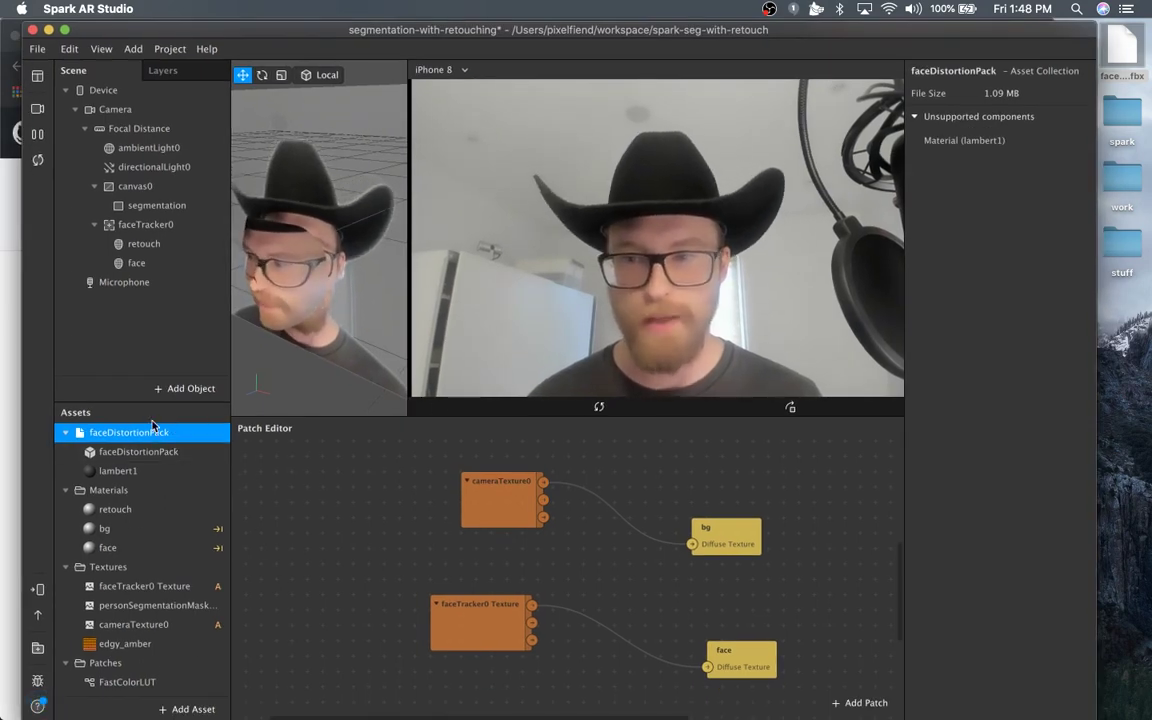
Try to add faceDistortionPack as a deformation on the retouch face mesh.
click(155, 265)
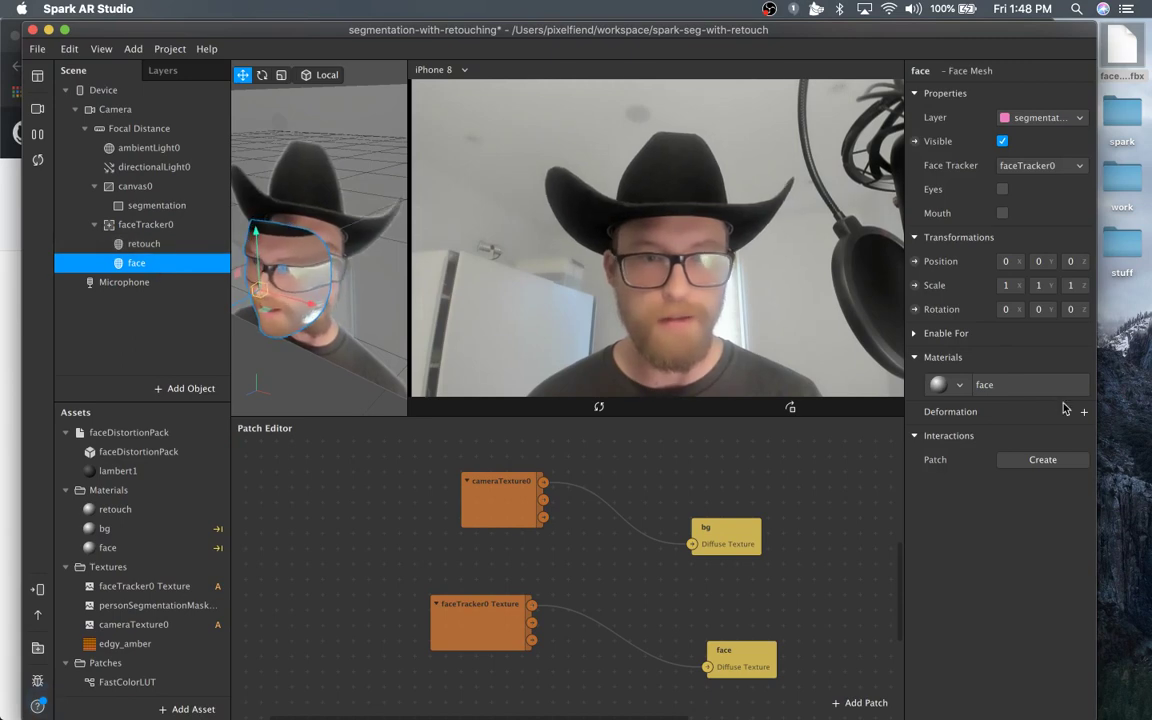
click(1085, 412)
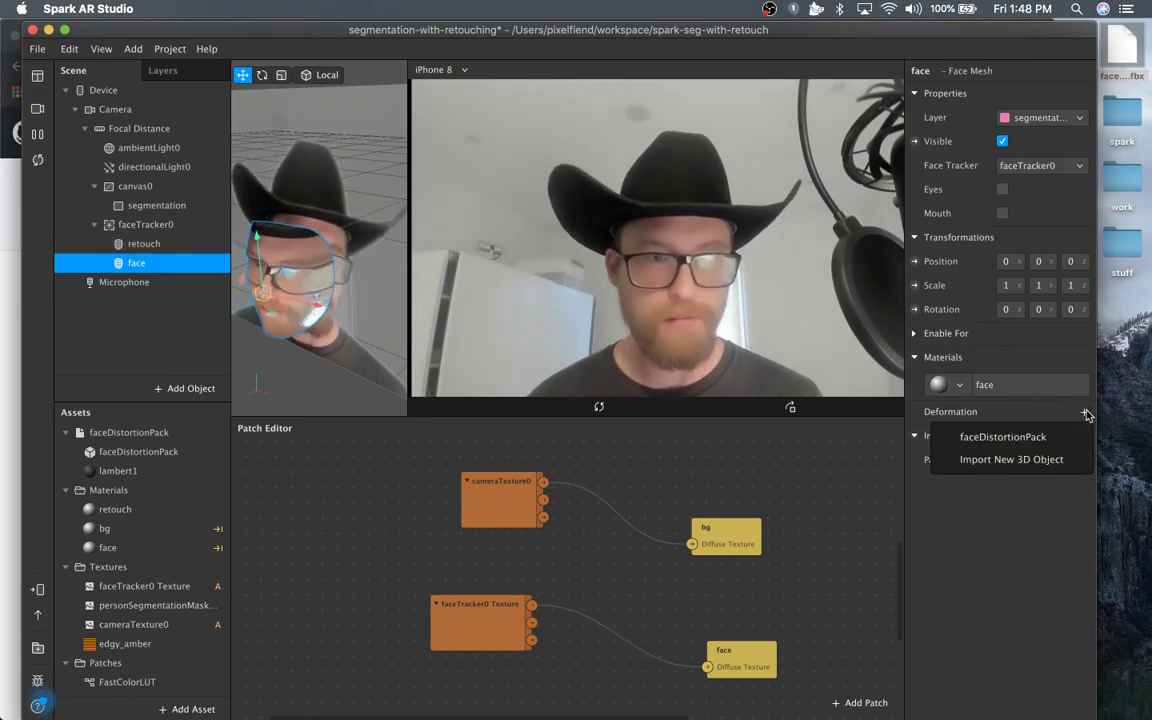
click(143, 243)
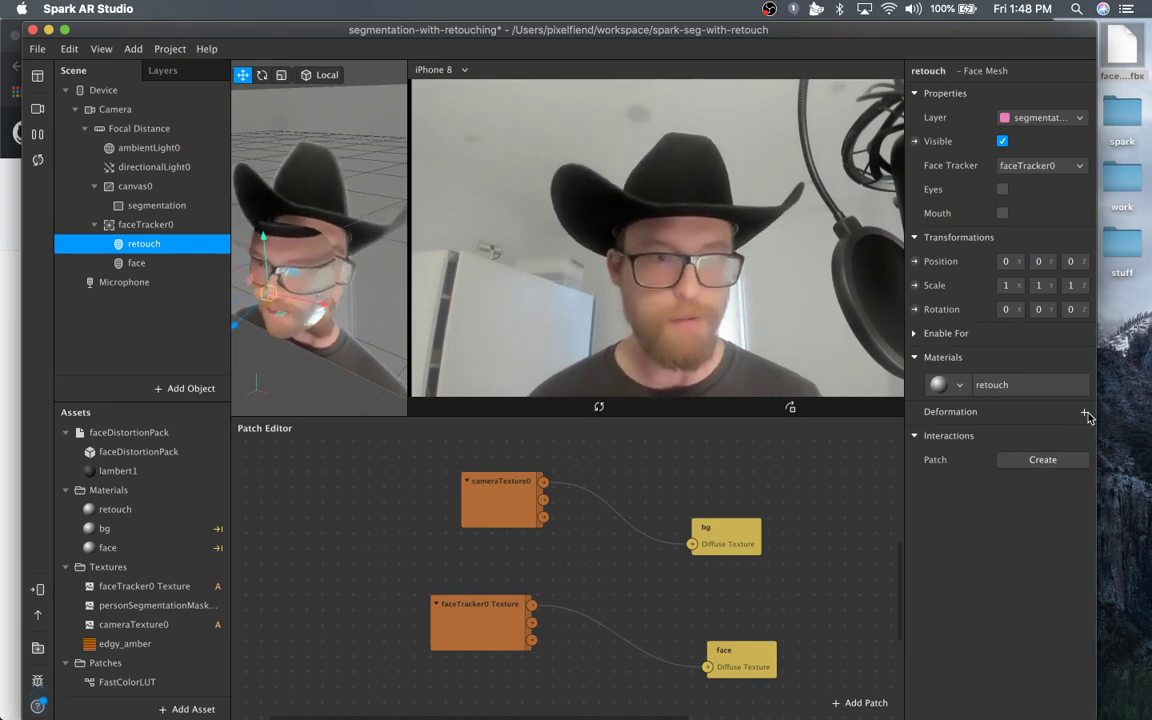
click(1086, 414)
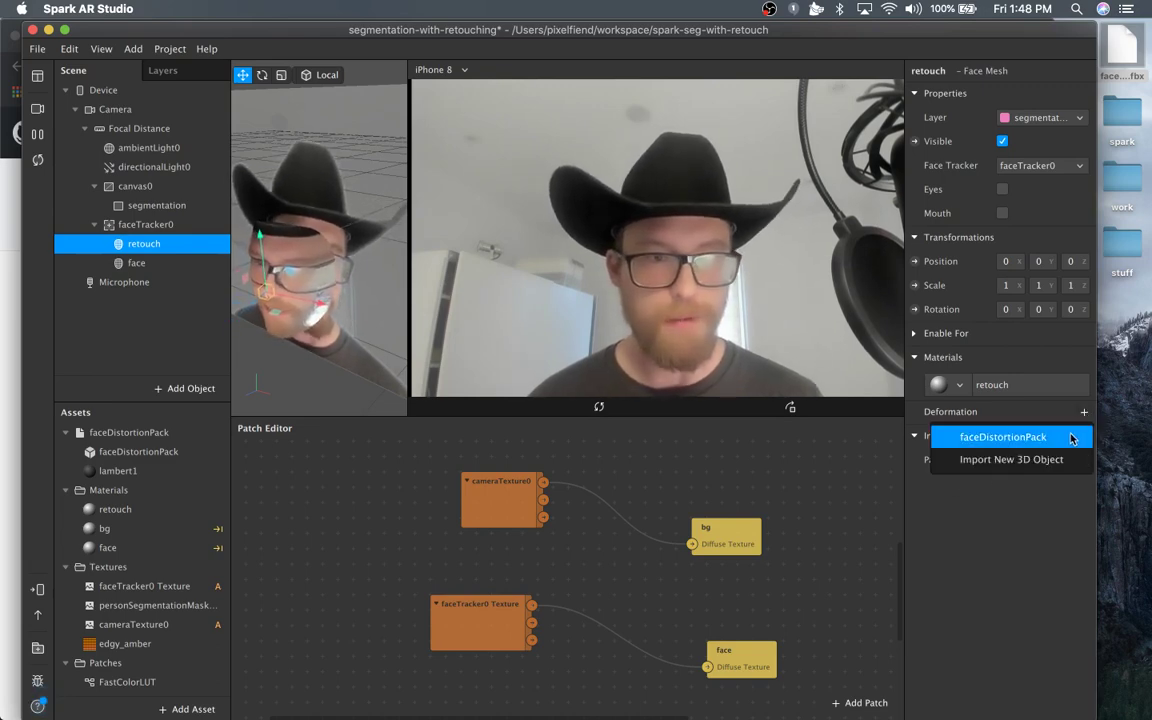
click(1003, 437)
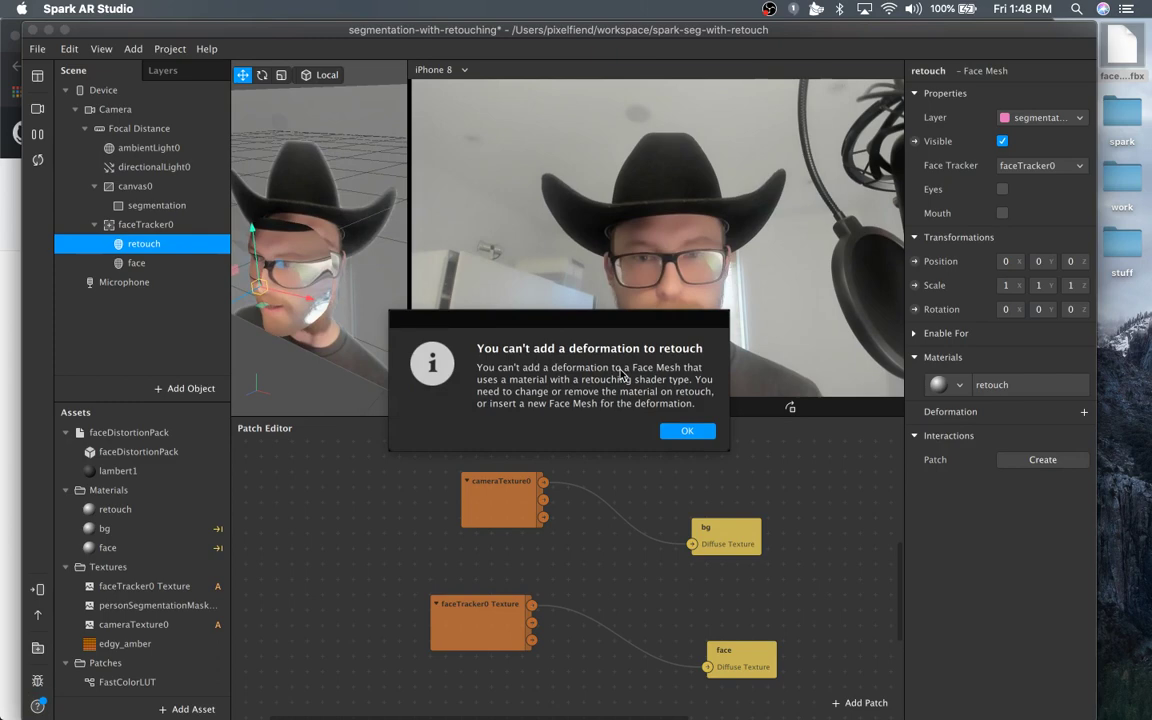
click(687, 432)
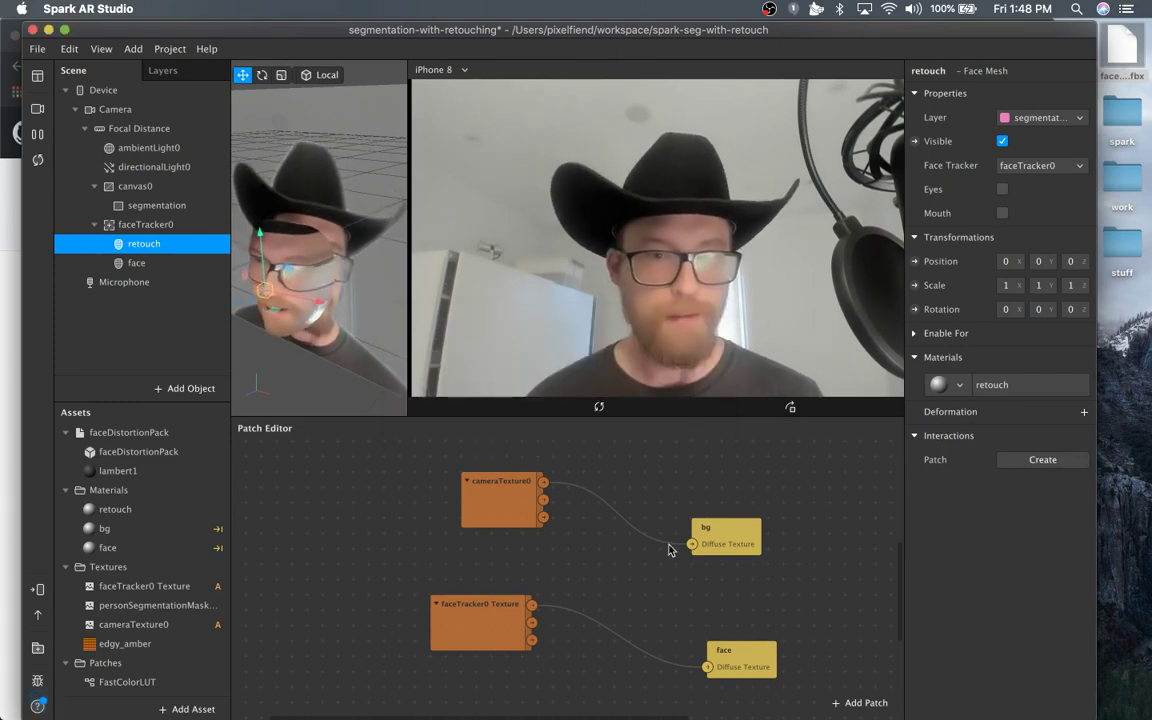
Enlarge the Spark AR Studio window and add faceDistortionPack as the deformation of the face mesh.
double_click(872, 32)
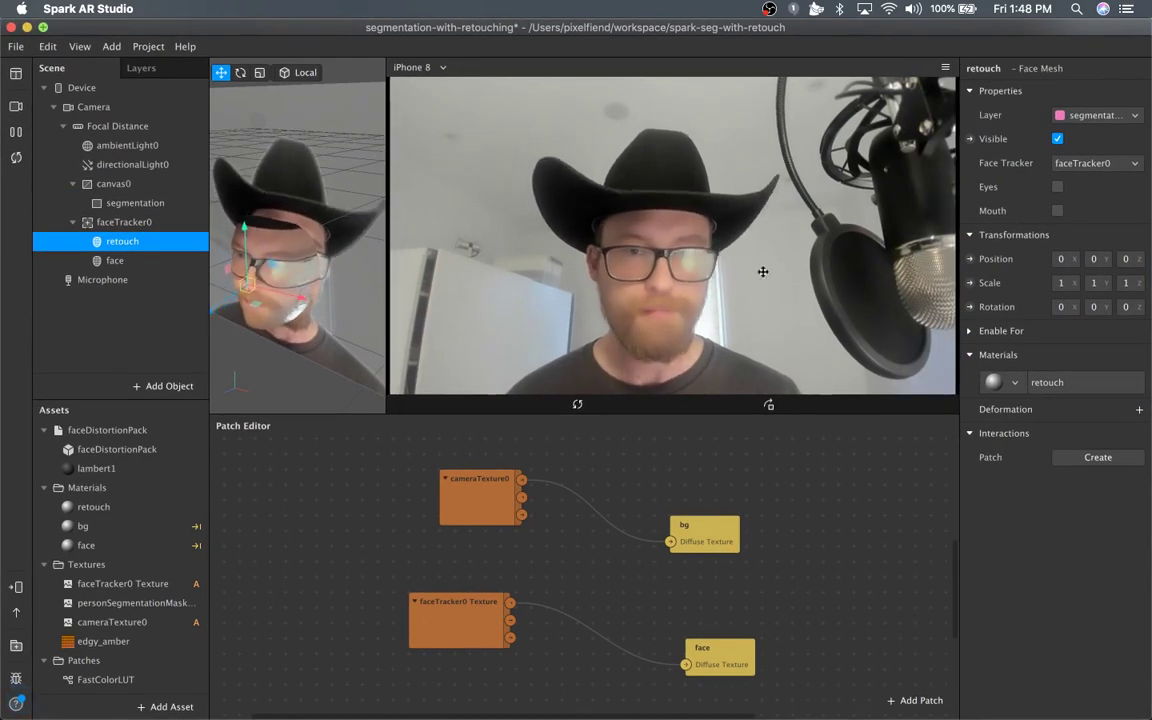
click(141, 260)
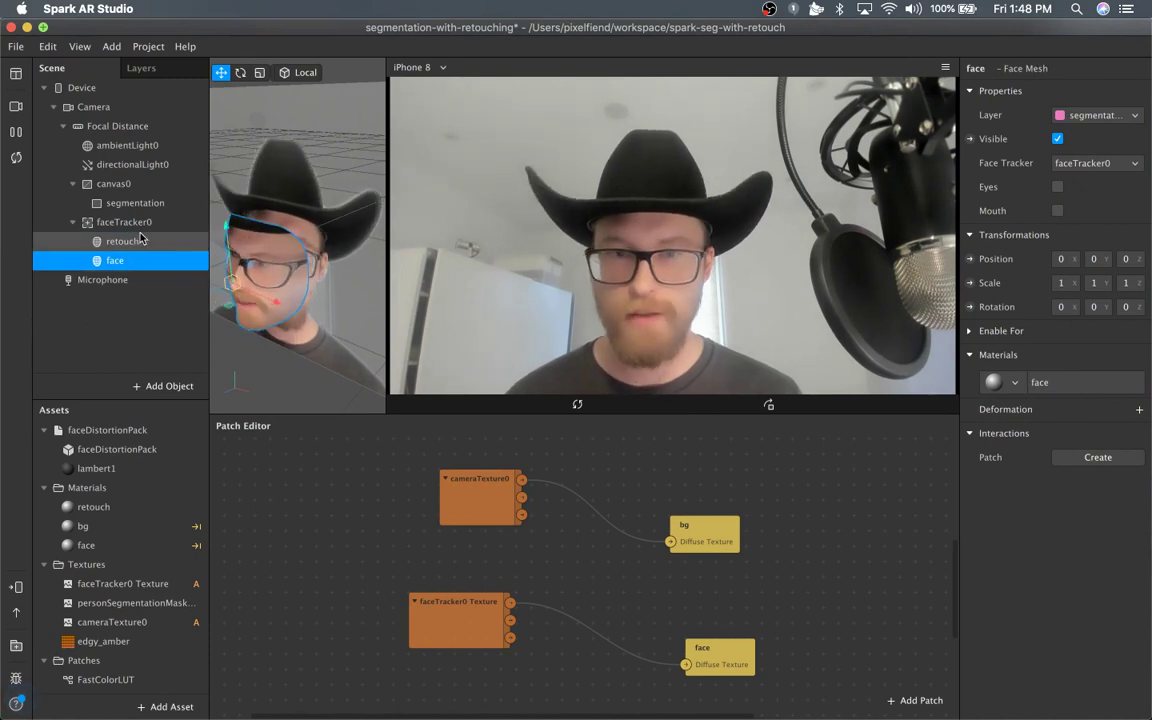
click(1139, 409)
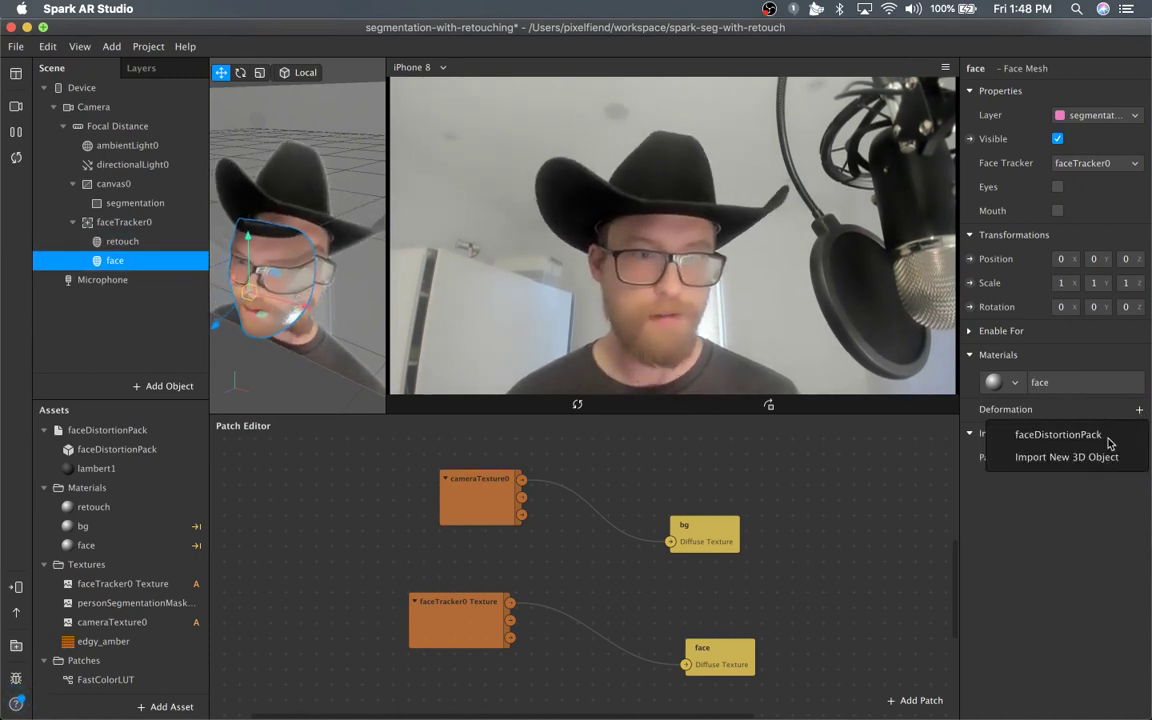
click(1069, 438)
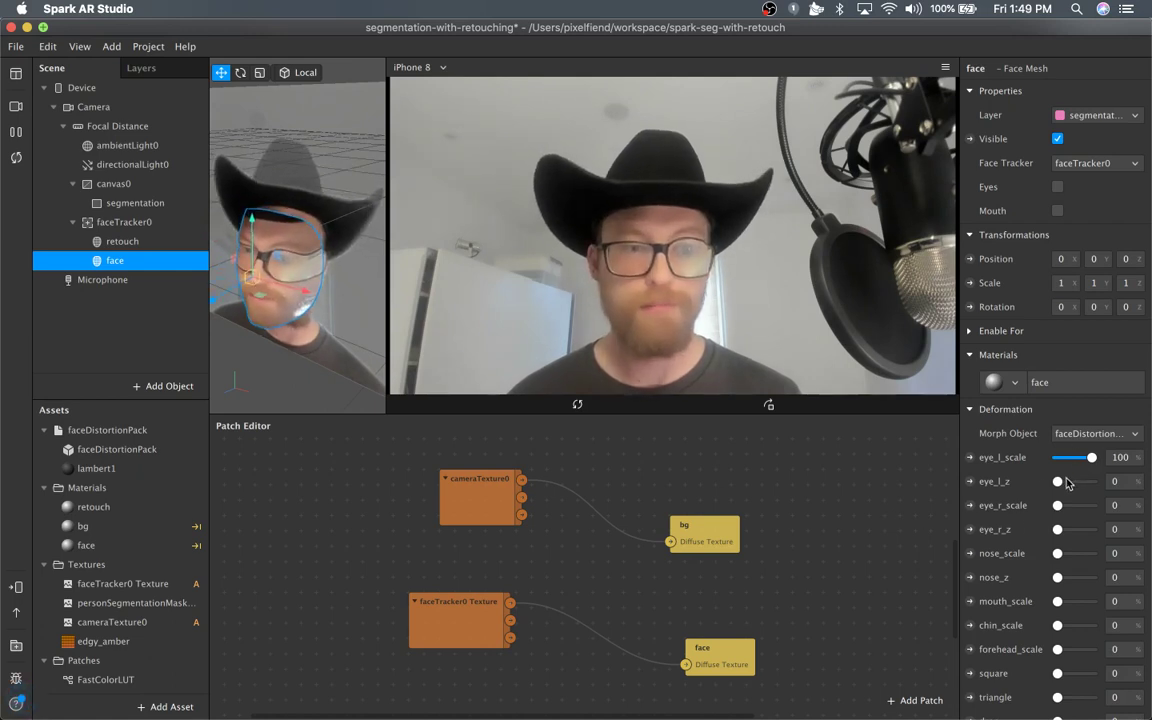
drag(1082, 485, 1021, 490)
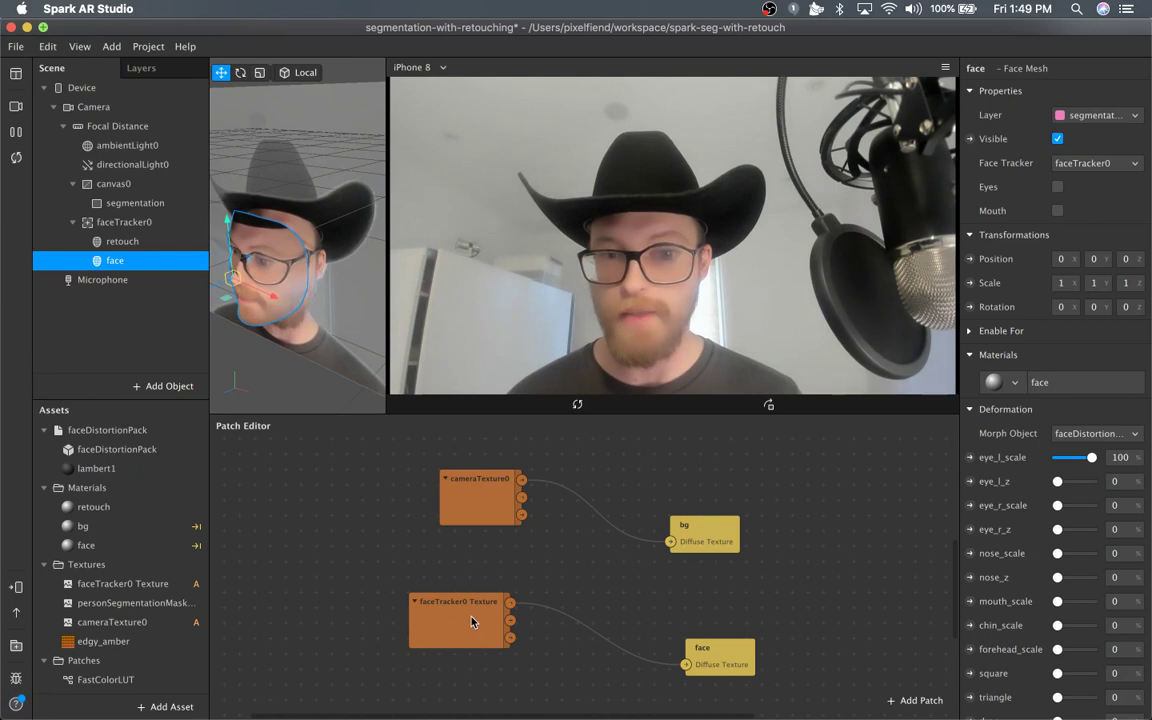
Spread the faceTracker0 Texture and bg patches apart and add a FastColorLUT patch between the textures and materials.
drag(472, 622, 472, 653)
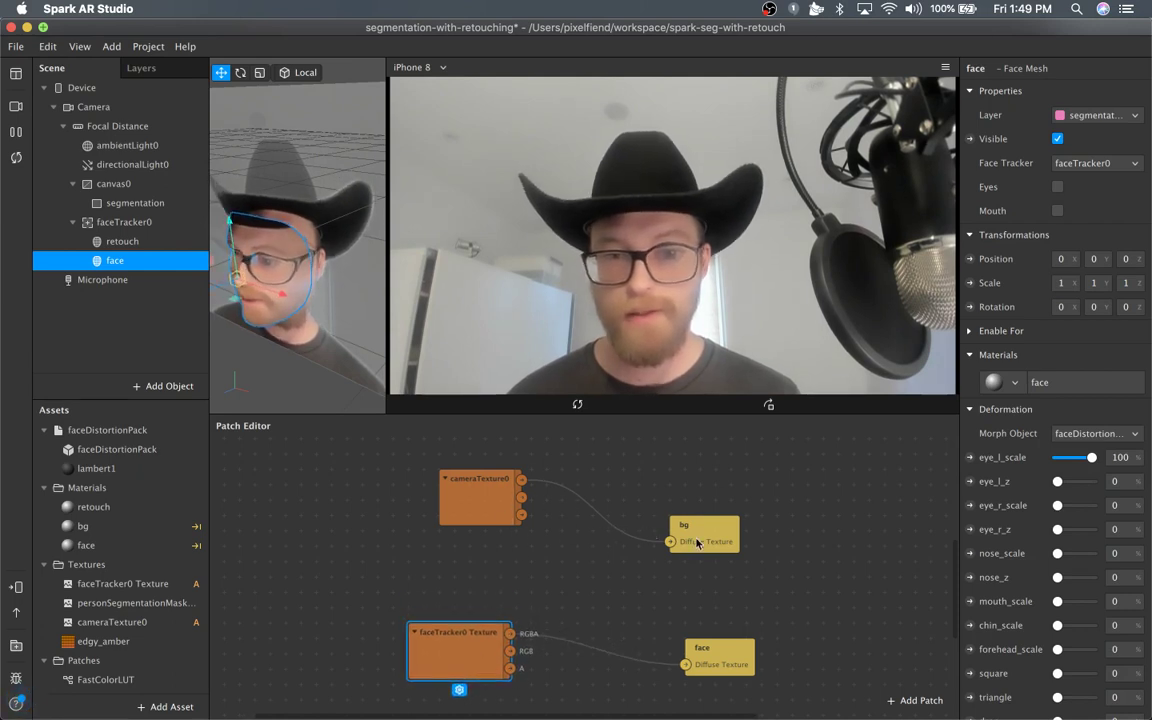
drag(722, 522, 705, 491)
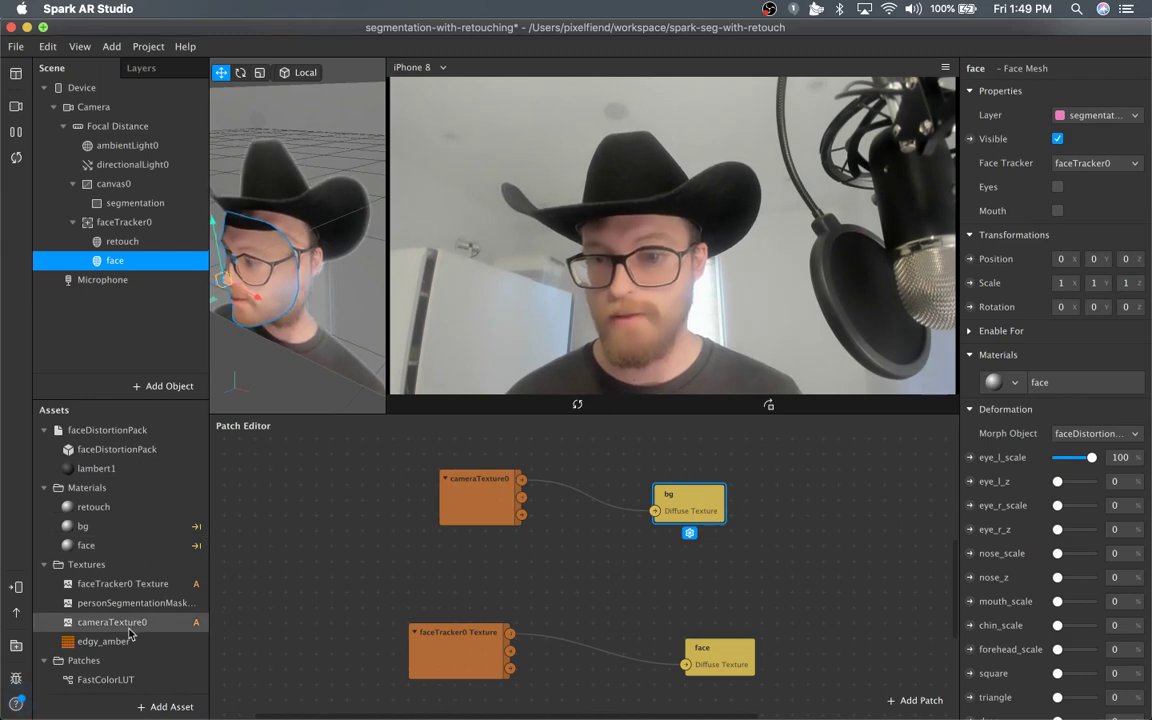
drag(105, 679, 614, 547)
drag(719, 493, 765, 478)
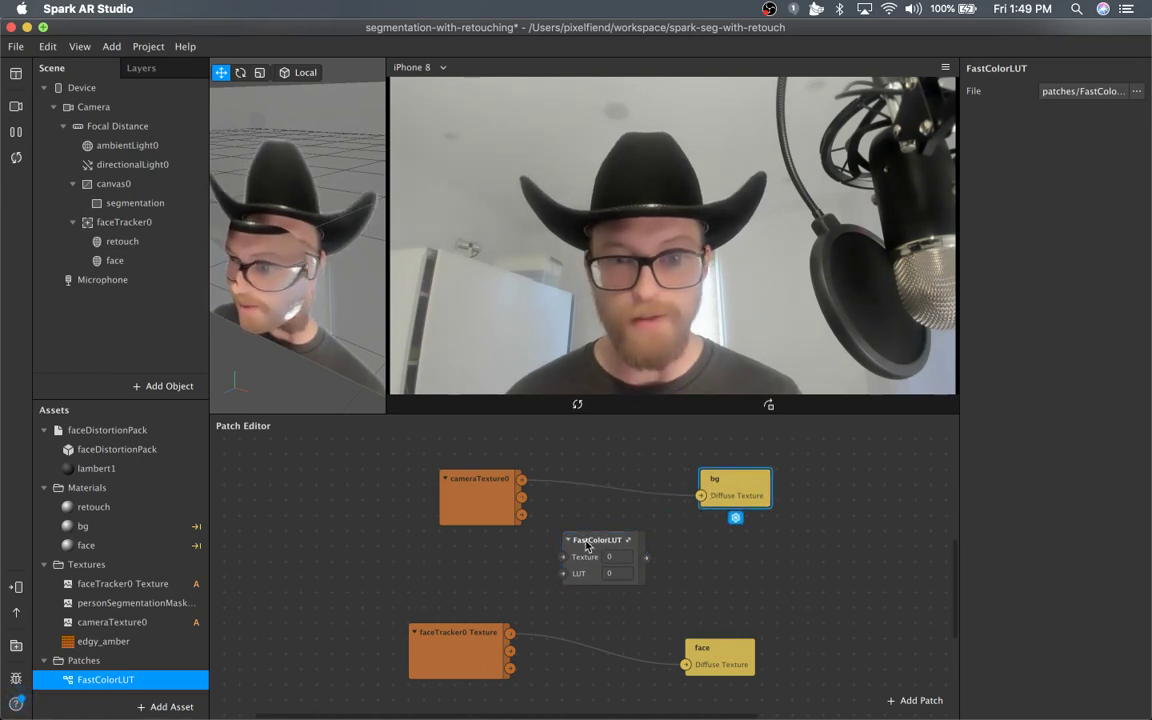
Connect cameraTexture0 and edgy_amber to the FastColorLUT patch's Texture and LUT inputs, and its output to bg's Diffuse Texture.
drag(589, 541, 587, 496)
drag(521, 483, 563, 512)
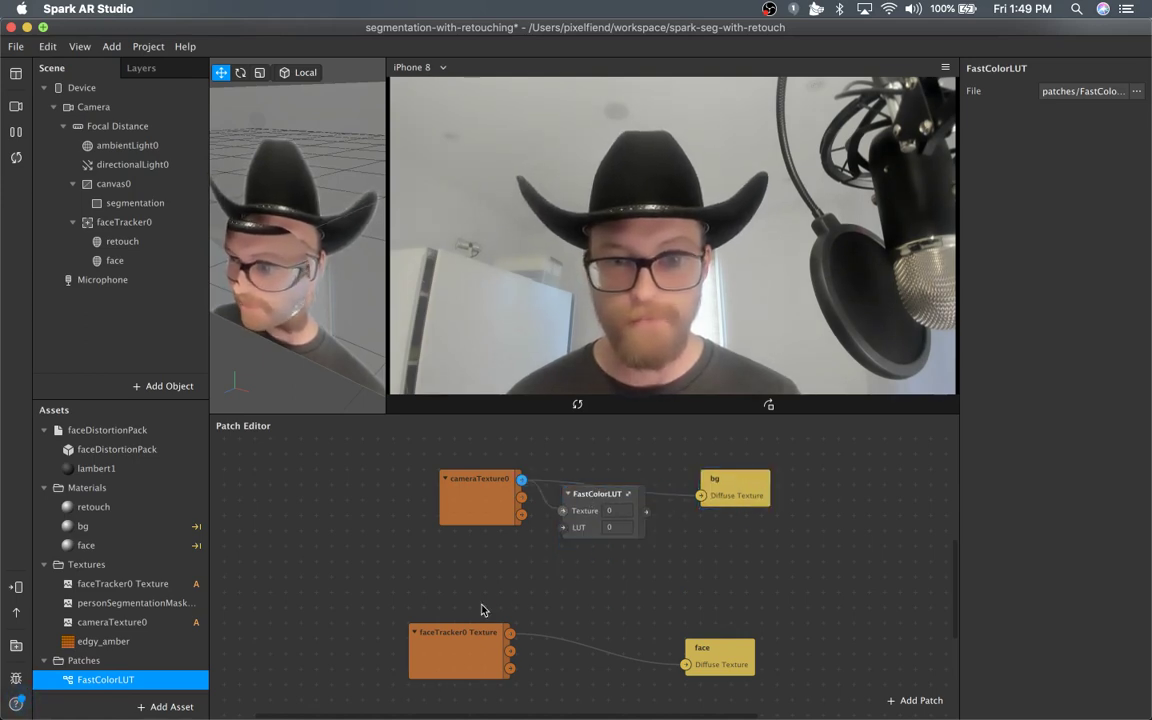
drag(103, 641, 563, 527)
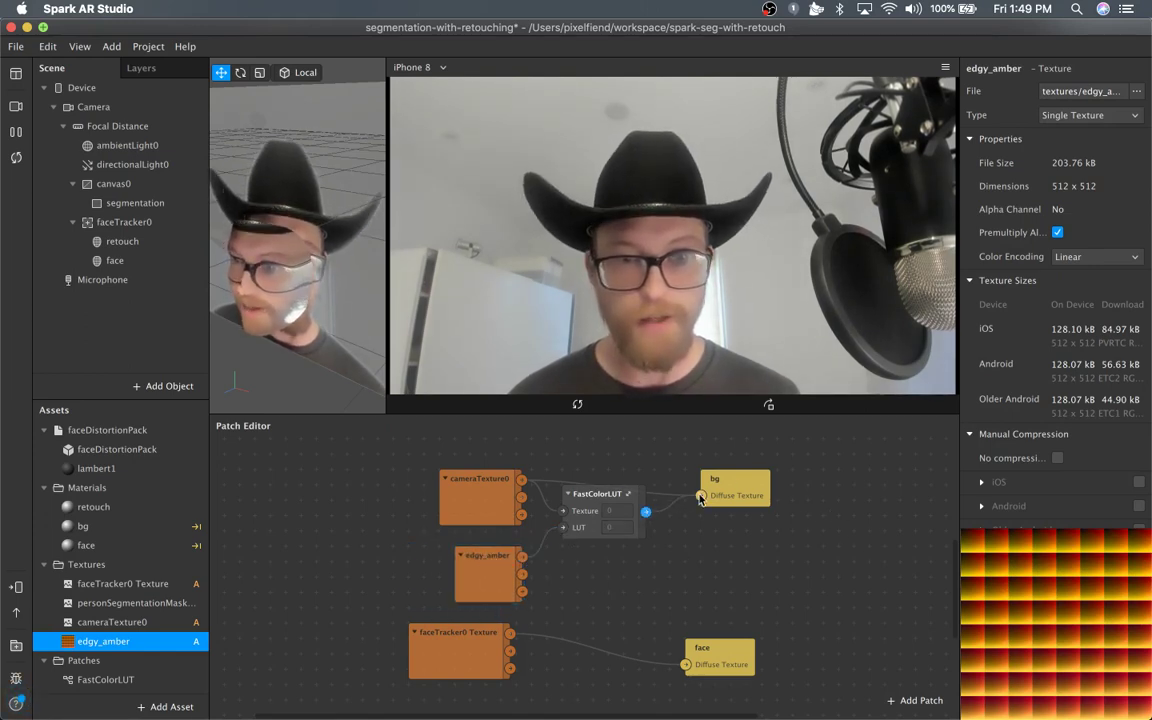
drag(708, 521, 716, 527)
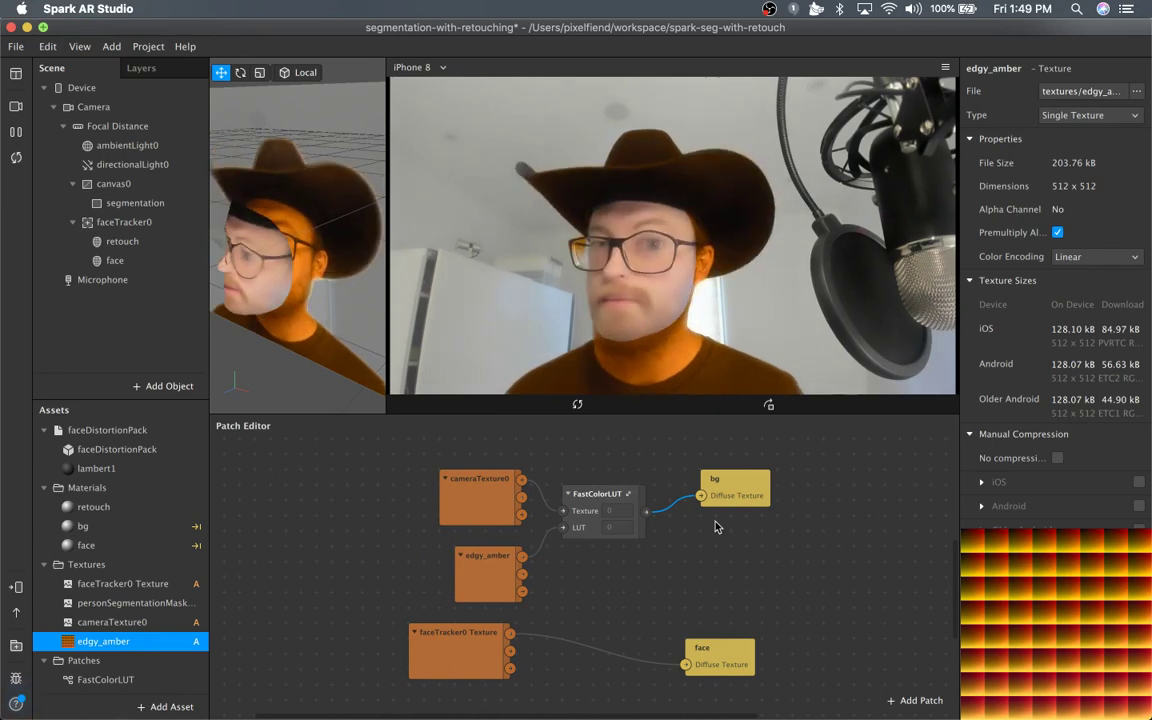
Duplicate the FastColorLUT patch and wire the copy between faceTracker0 Texture and face's Diffuse Texture, keeping edgy_amber as its LUT.
click(586, 507)
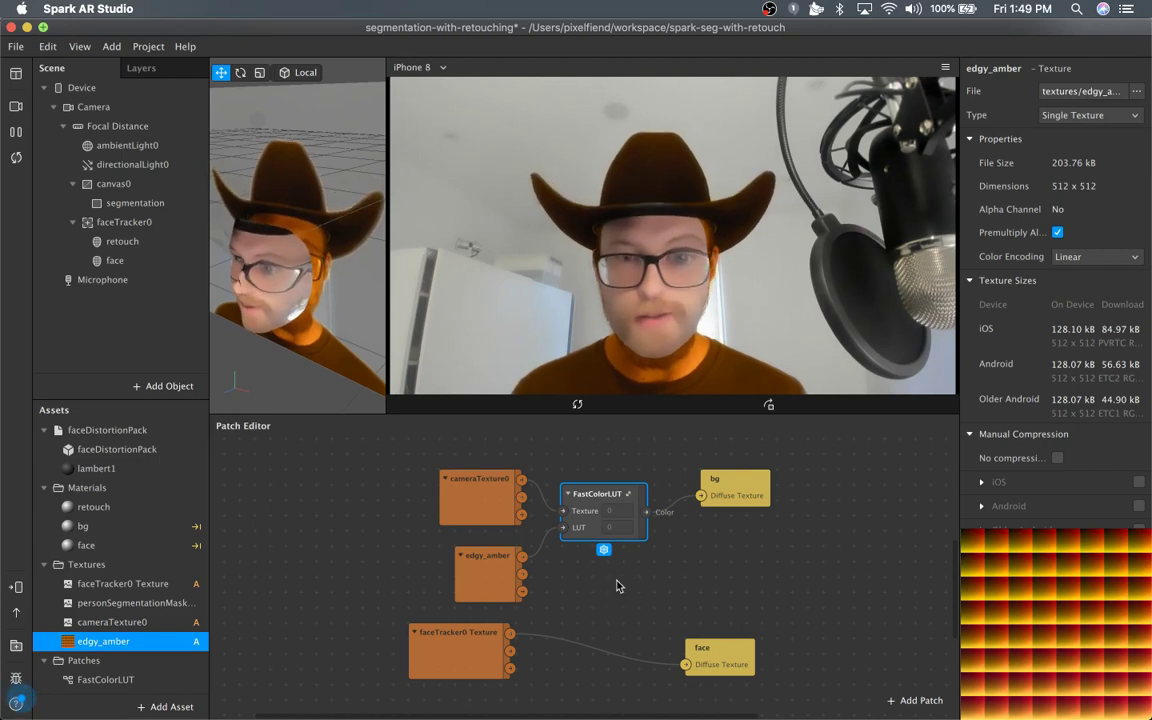
key(super+d)
drag(650, 527, 602, 626)
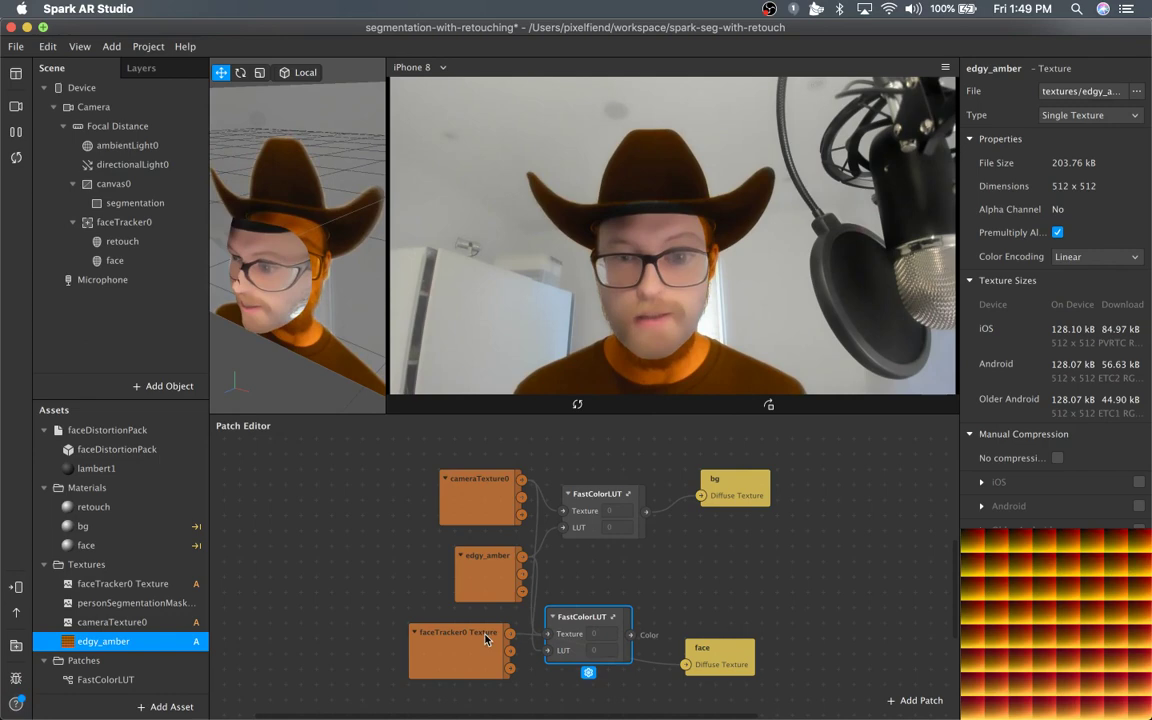
drag(510, 634, 533, 640)
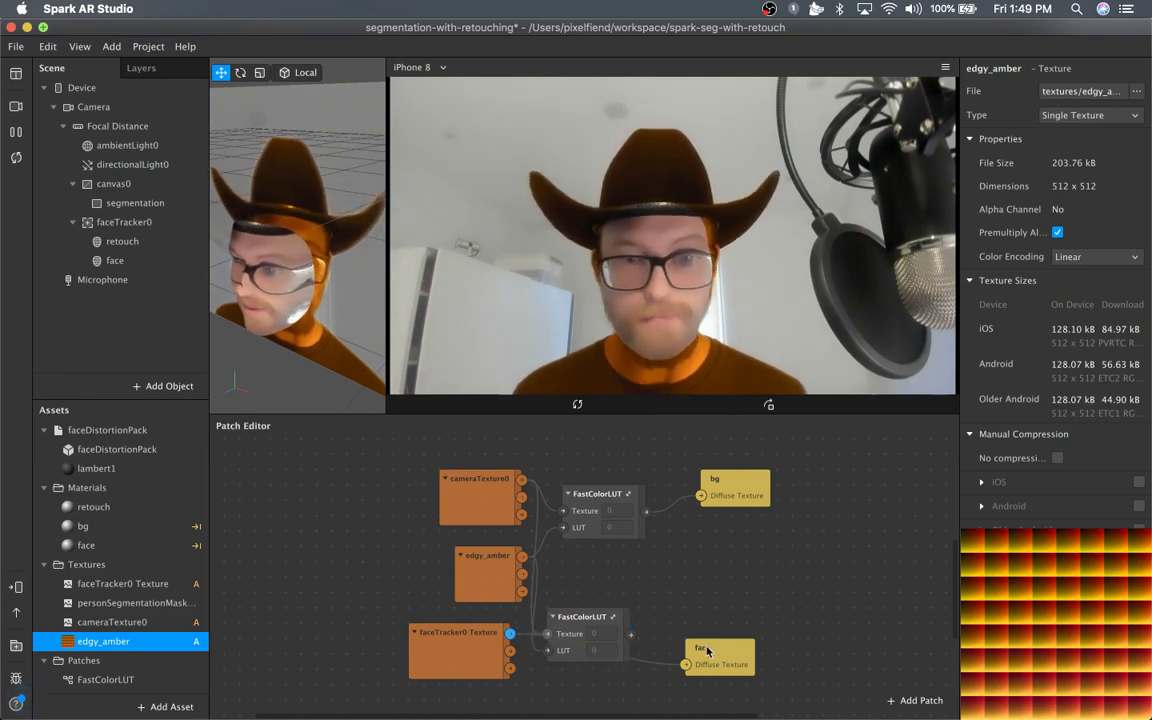
drag(624, 636, 676, 677)
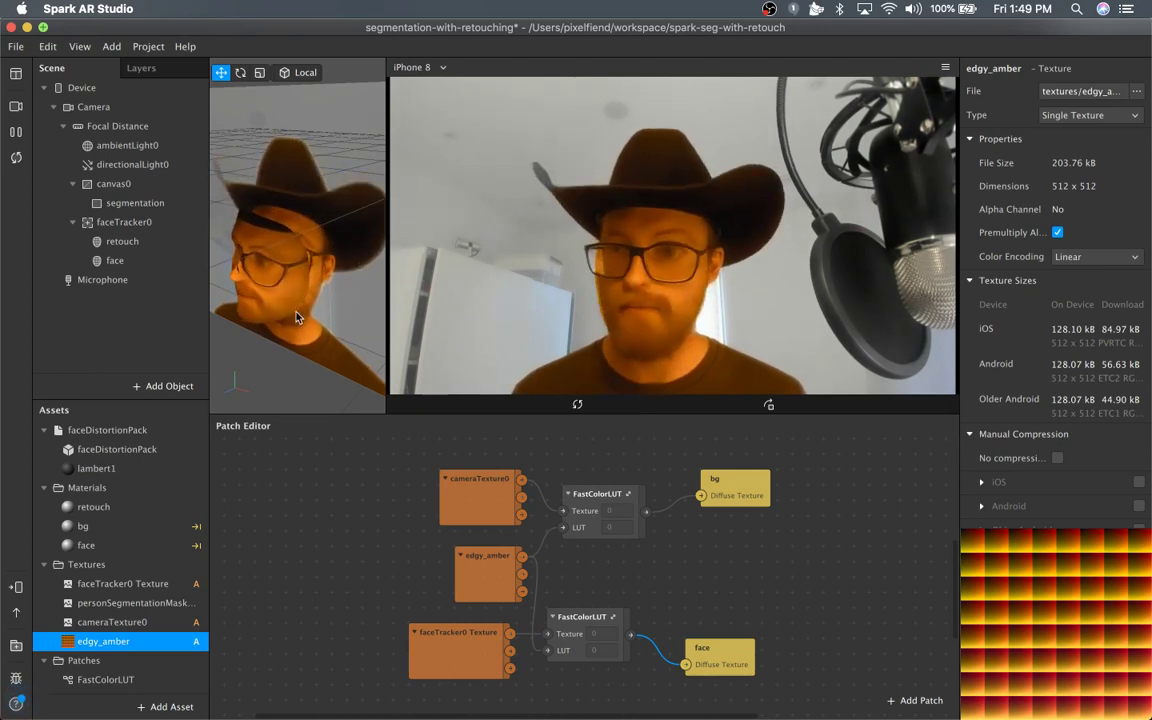
Set the Skin Smoothing of the retouch material to 100%.
click(115, 244)
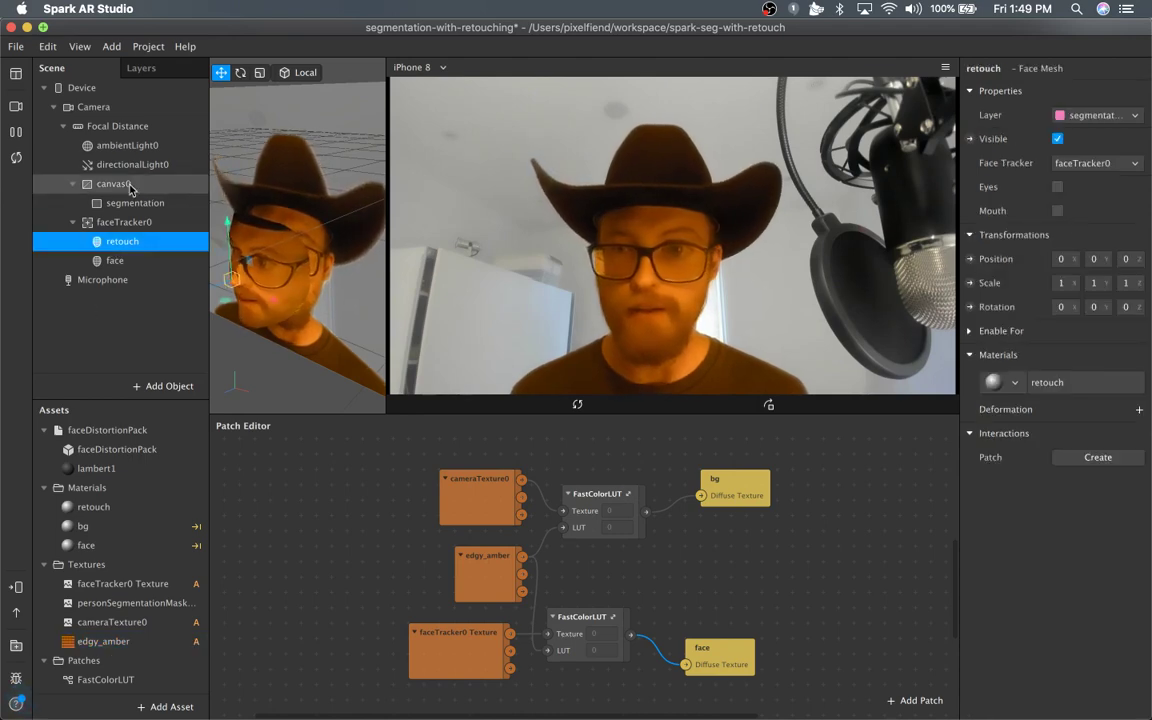
click(95, 506)
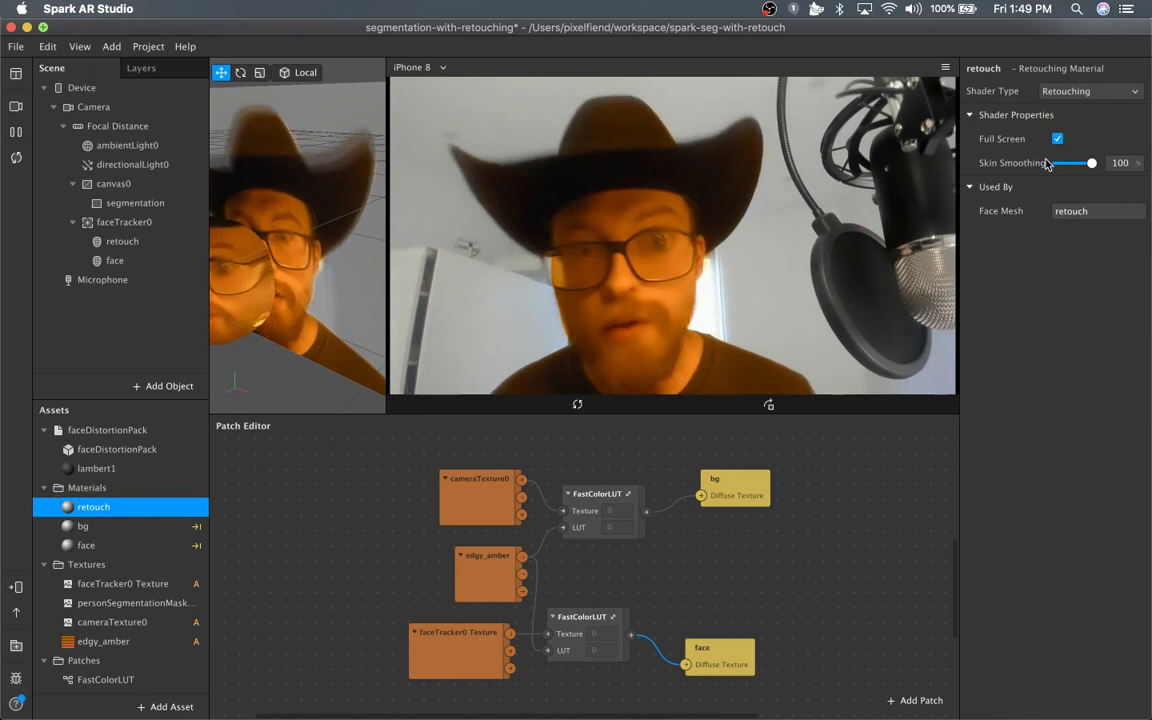
mouse_move(1076, 162)
mouse_down()
mouse_move(1056, 163)
mouse_move(1092, 162)
mouse_up()
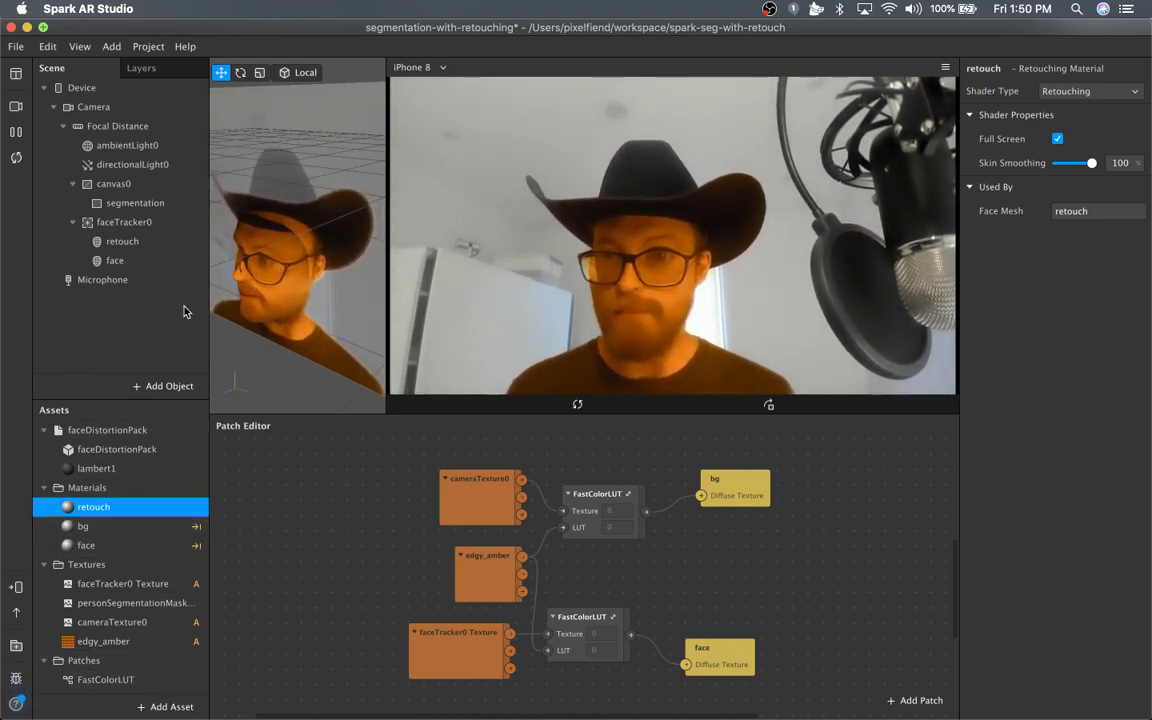
Select the face mesh and try its eye_l_scale deformation at 100%, 200% and -200%.
click(145, 260)
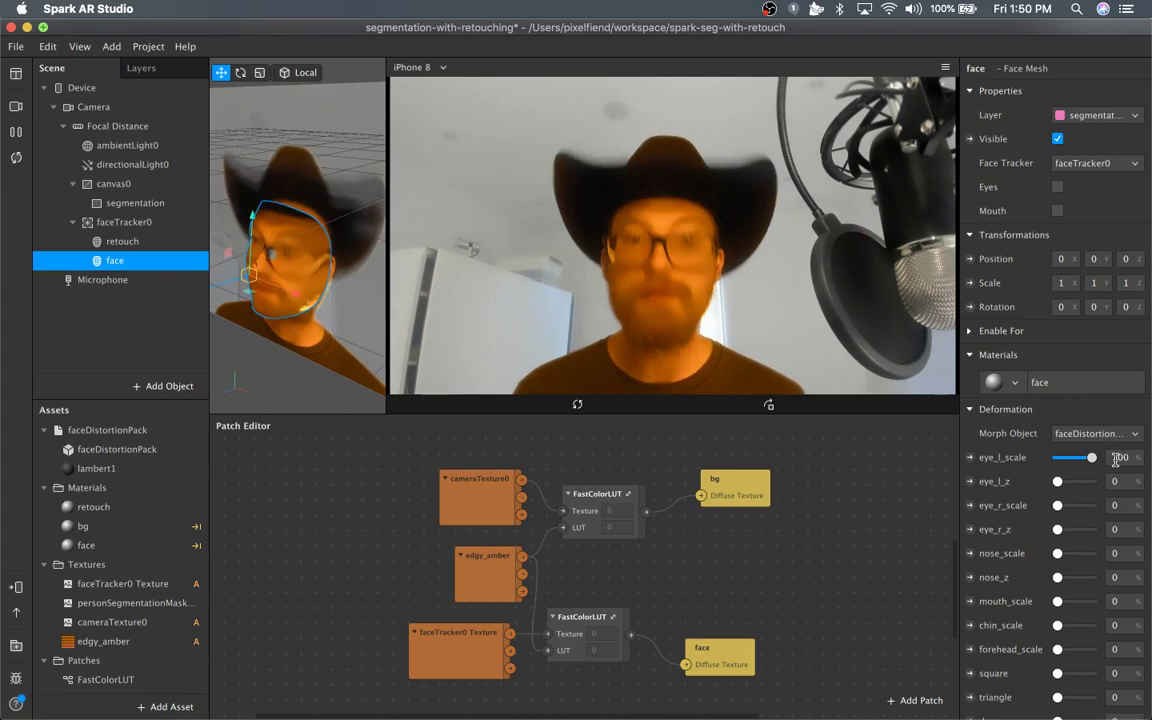
drag(1058, 459, 1091, 458)
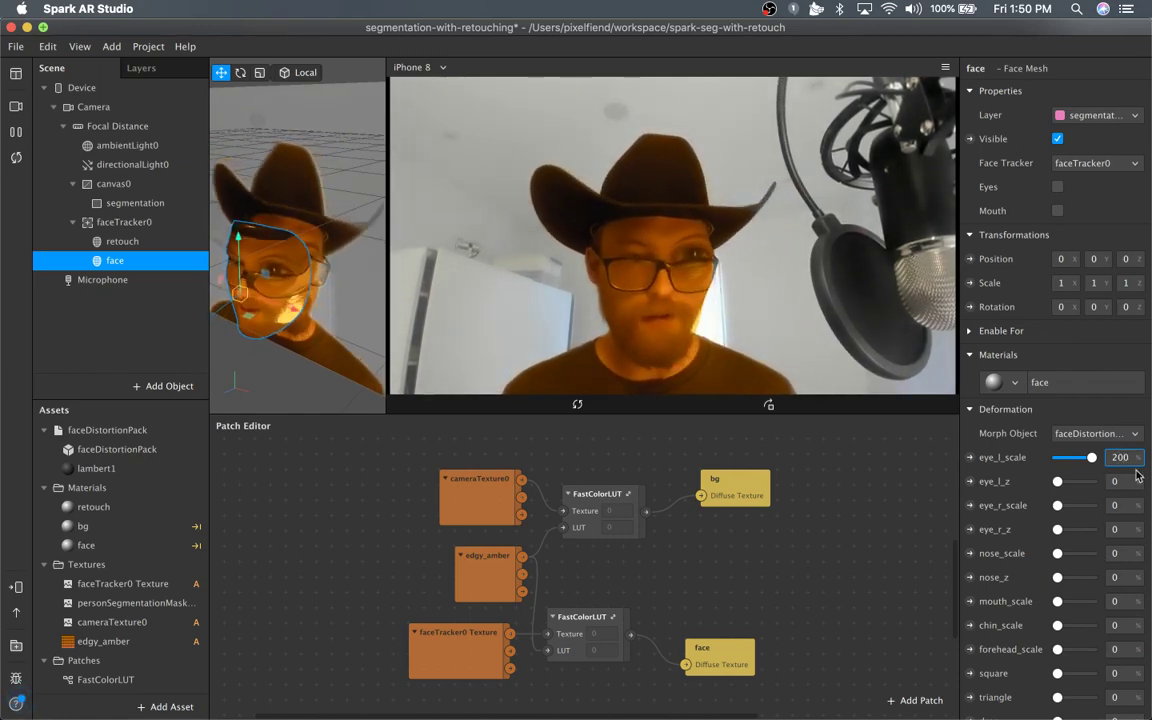
text(-)
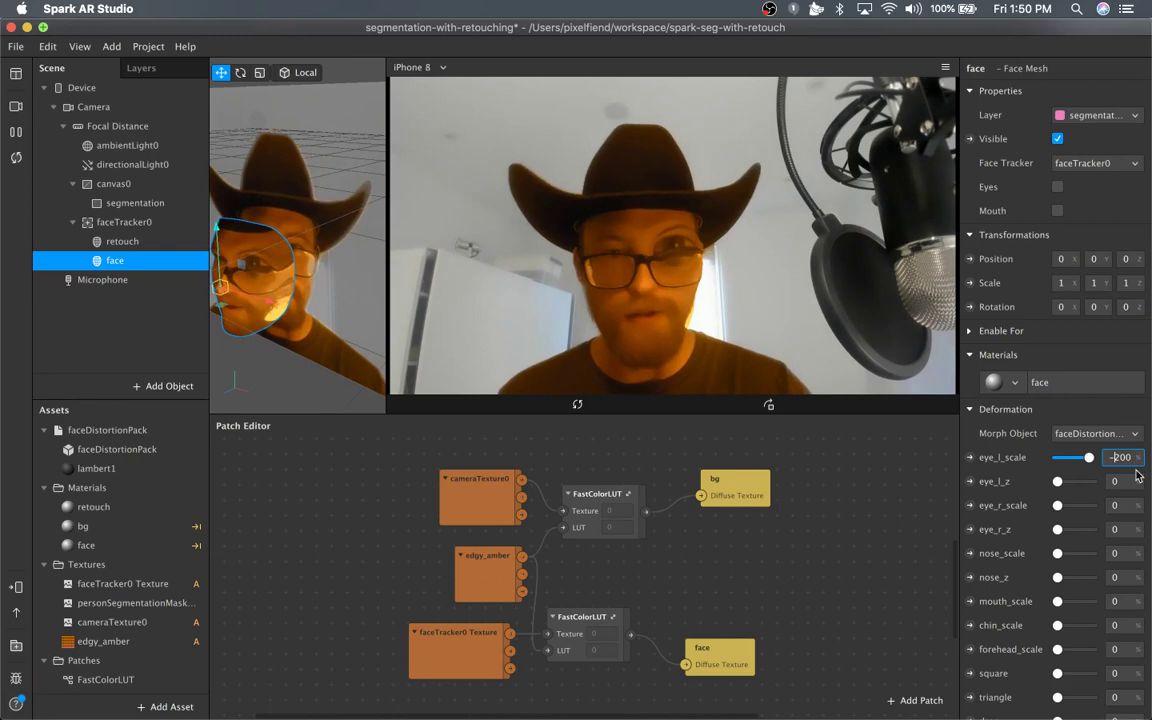
key(Return)
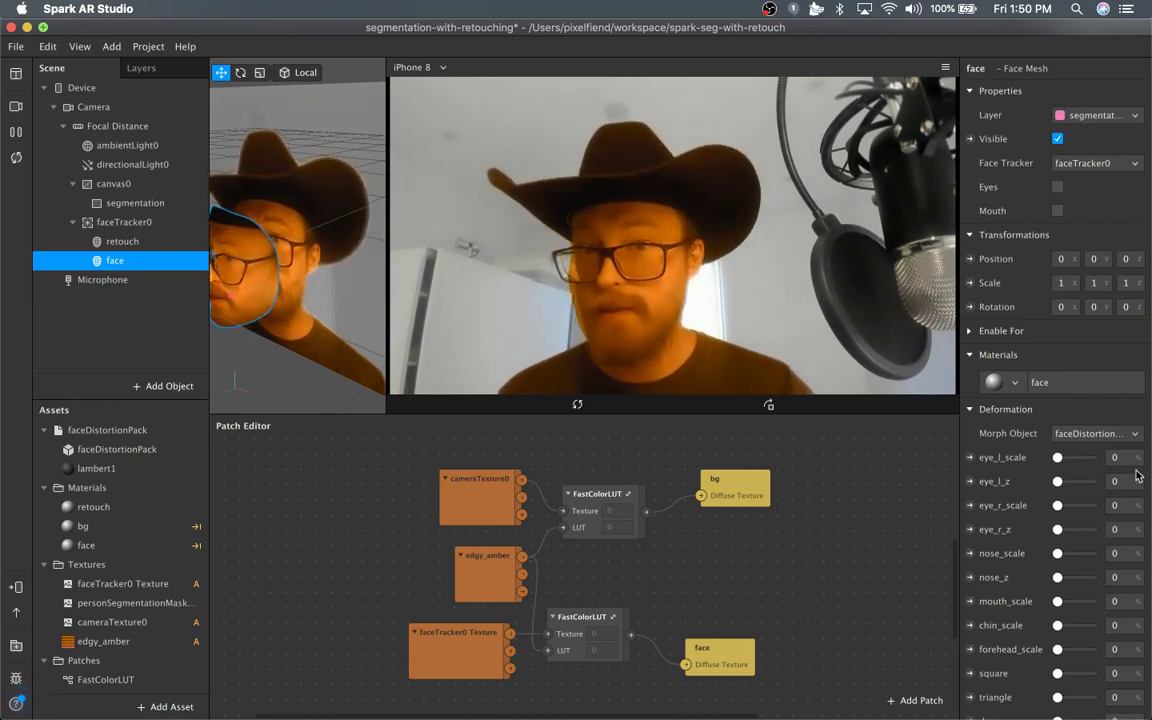
click(1127, 463)
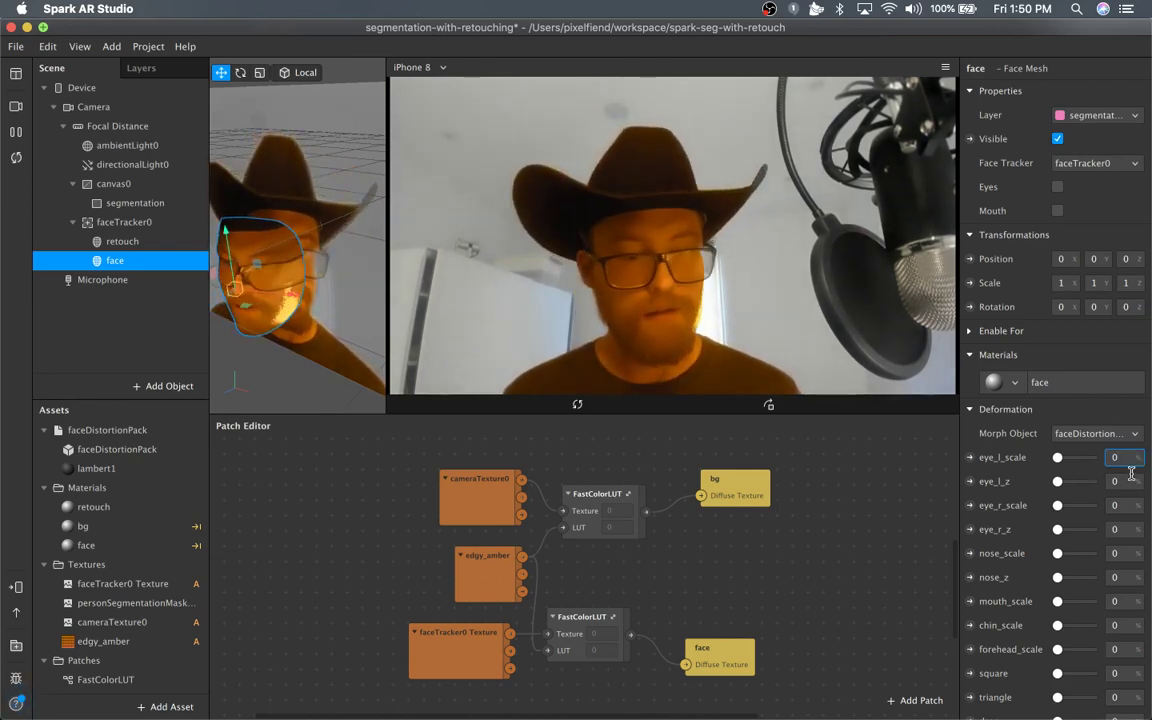
text(-200)
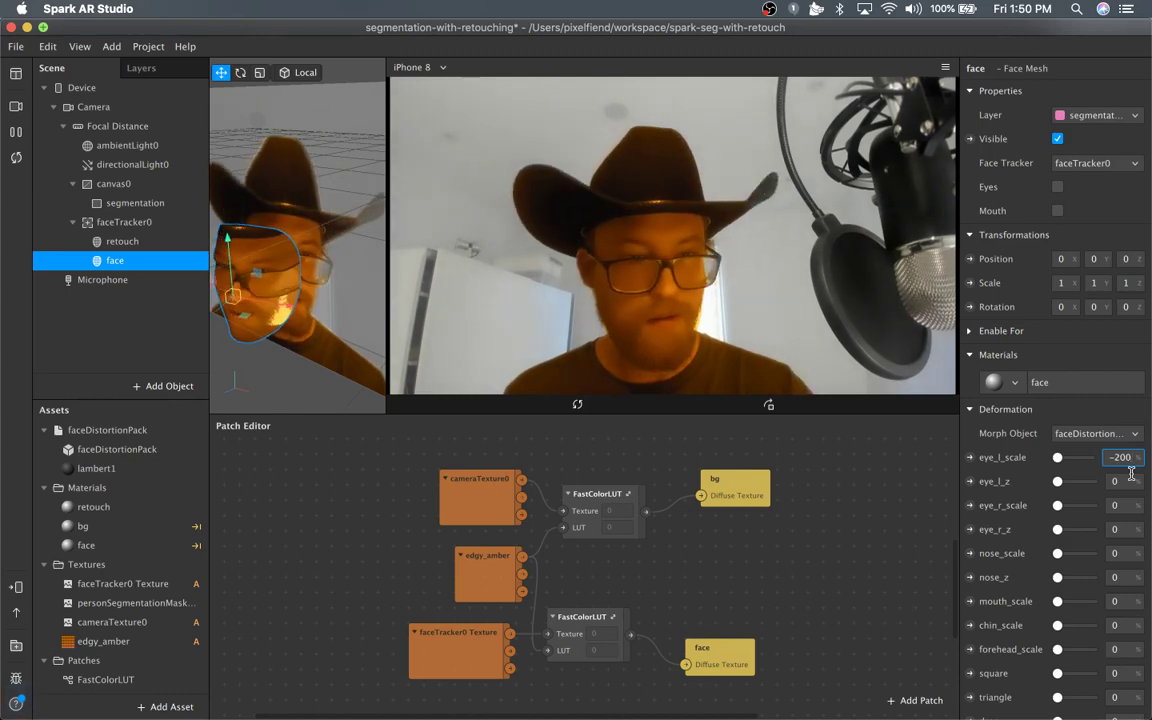
key(Return)
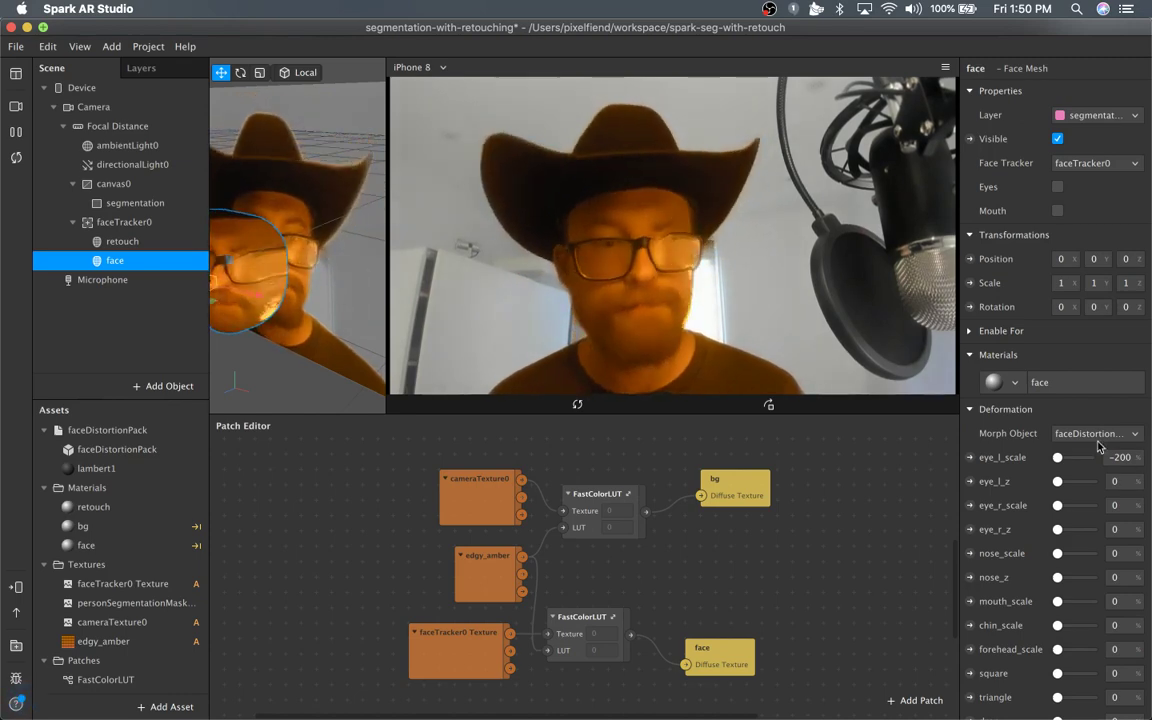
Set the face mesh's eye_l_scale deformation to -100% and move the Spark AR Studio window slightly down.
click(1122, 457)
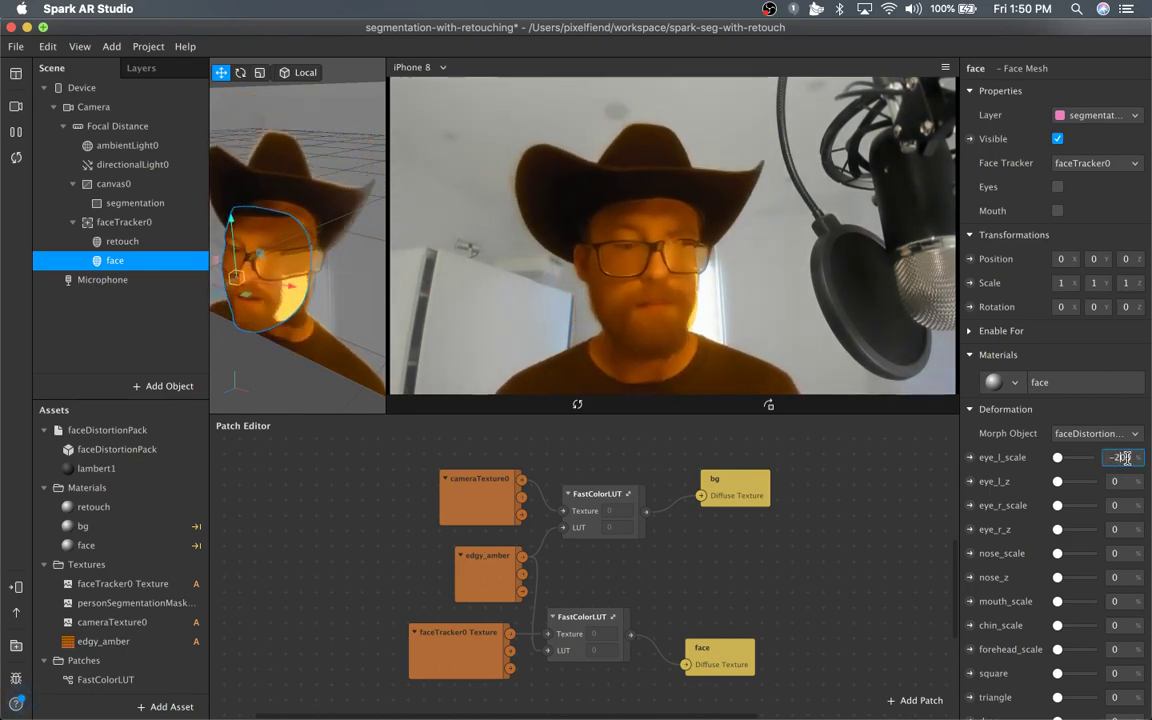
text(-100)
key(Return)
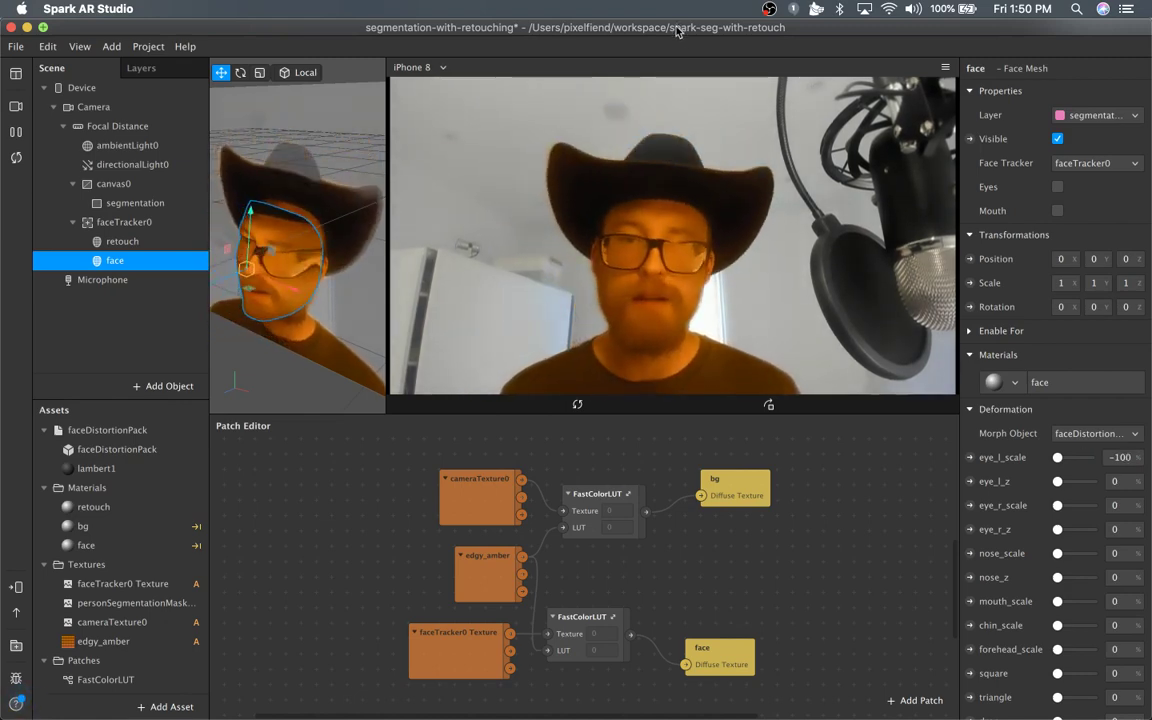
drag(676, 31, 676, 48)
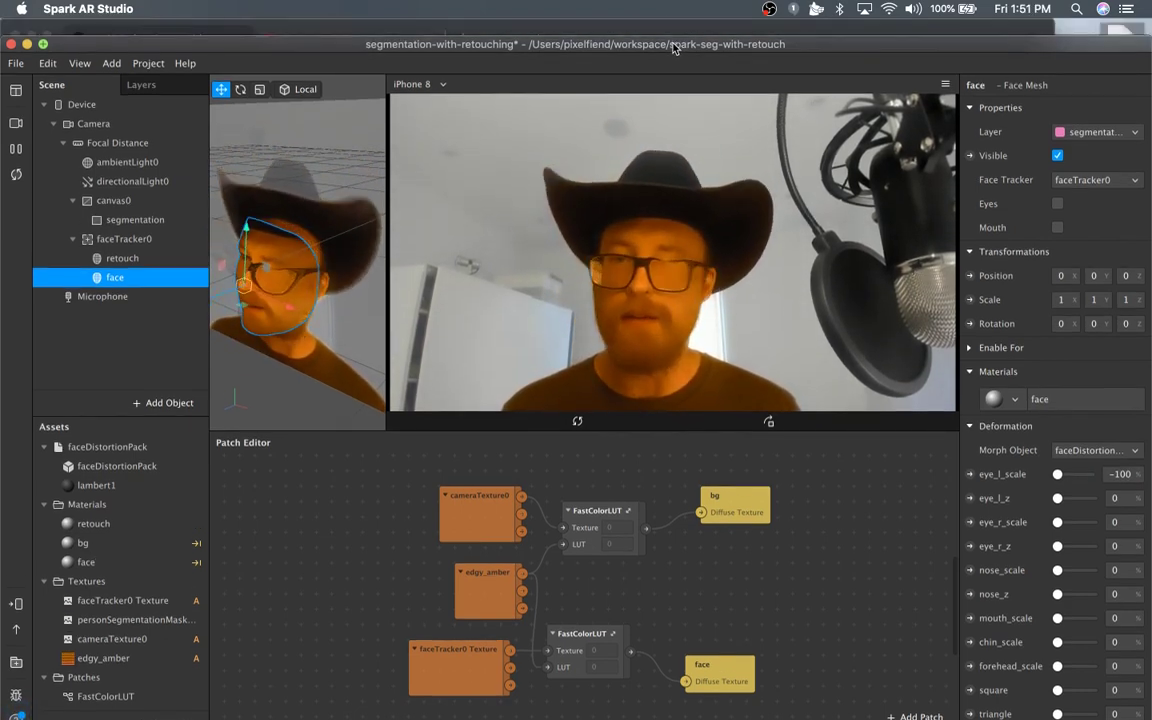